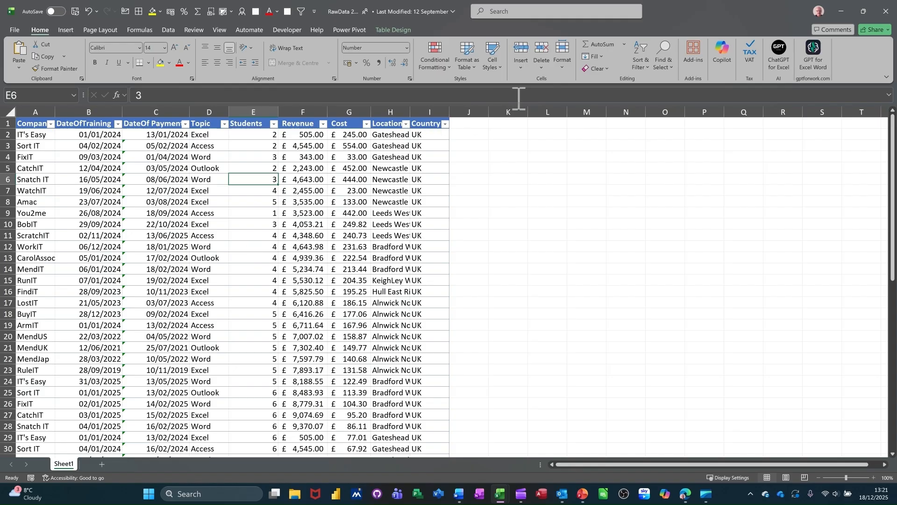
Open the Copilot chat for the workbook and review the available response models under Auto and More
left_click(723, 53)
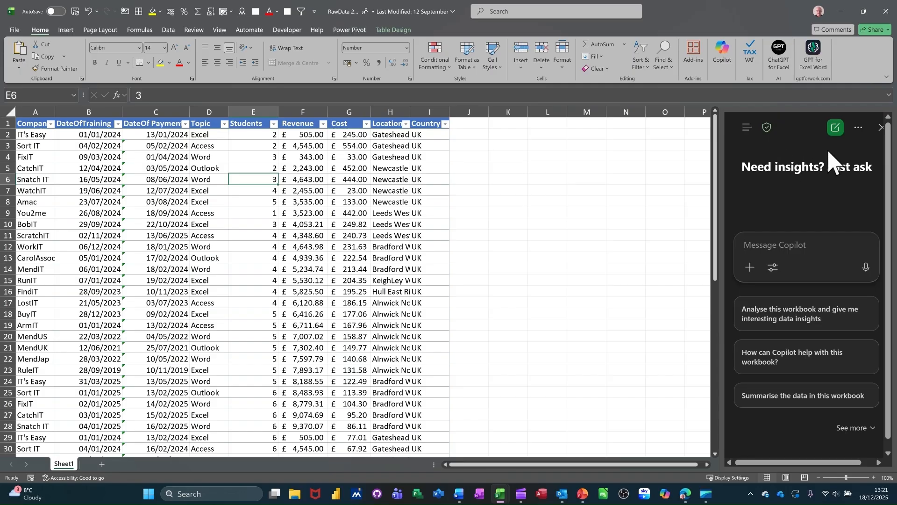
left_click(859, 129)
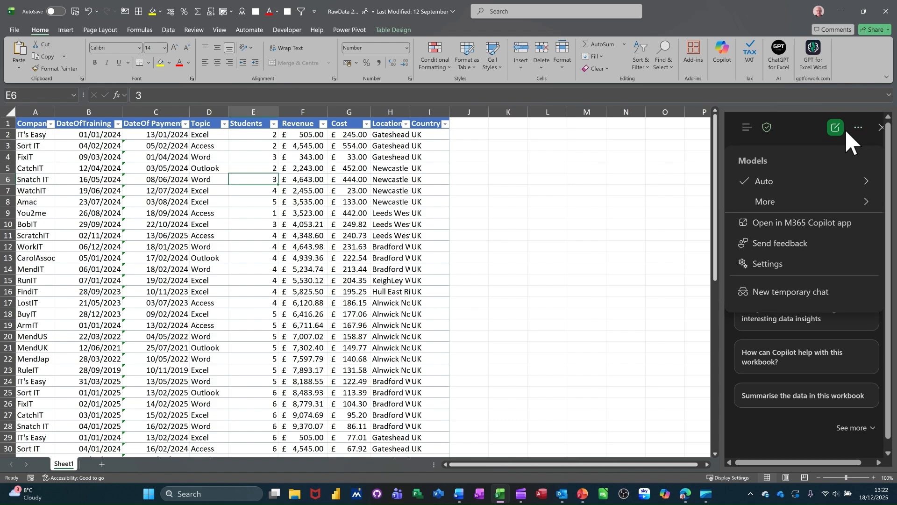
mouse_move(762, 184)
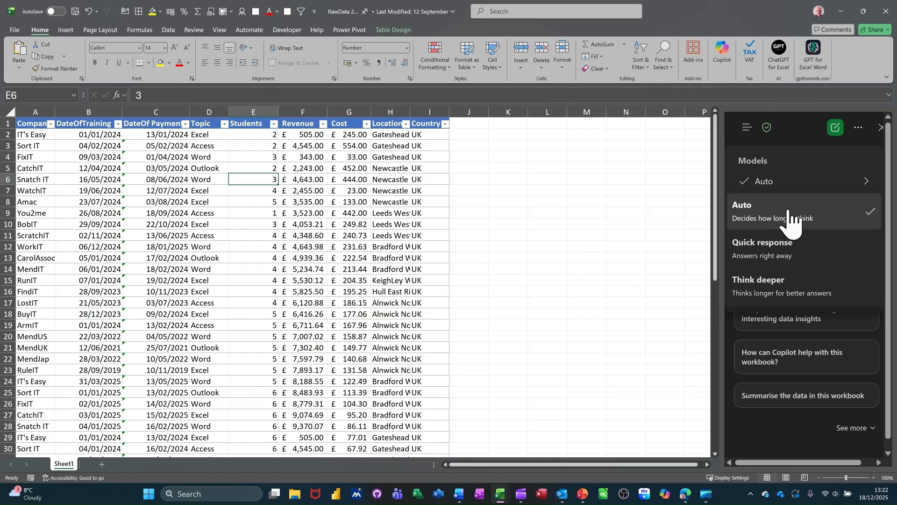
left_click(872, 183)
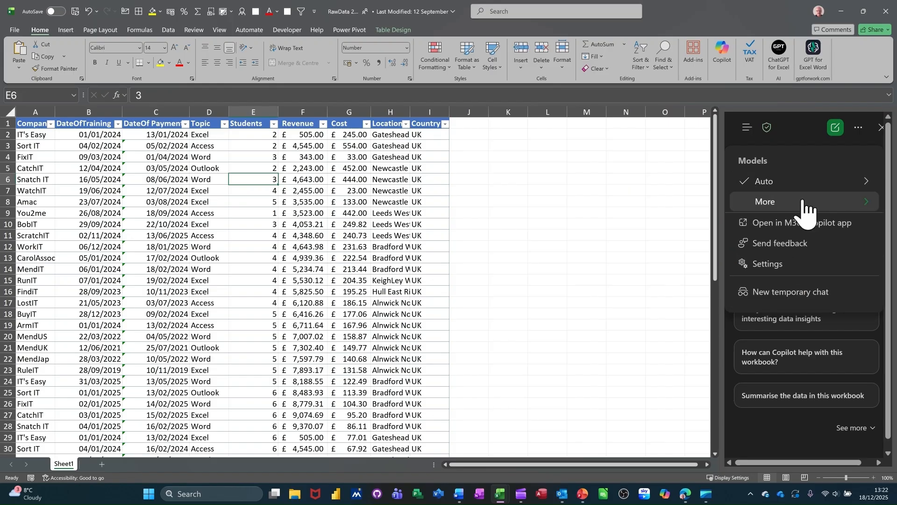
left_click(786, 203)
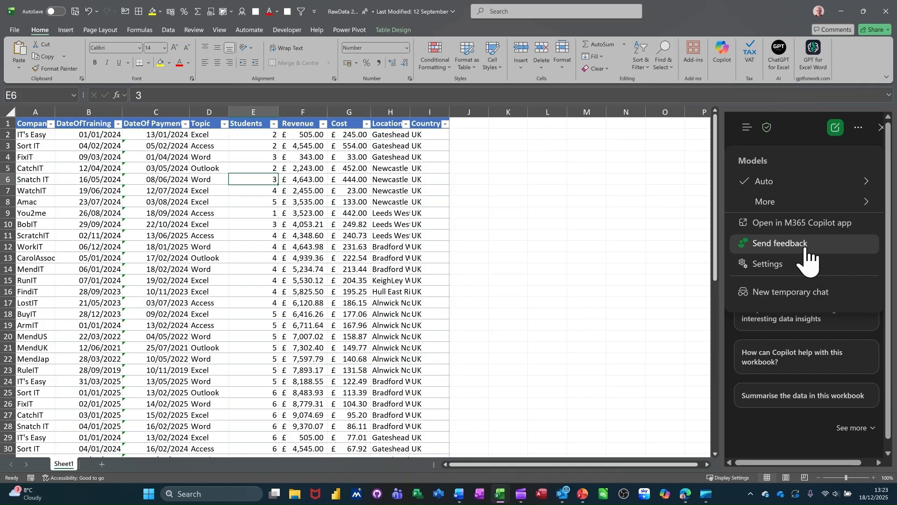
Examine Copilot's General and Data controls settings, including the access management for shared links
left_click(771, 268)
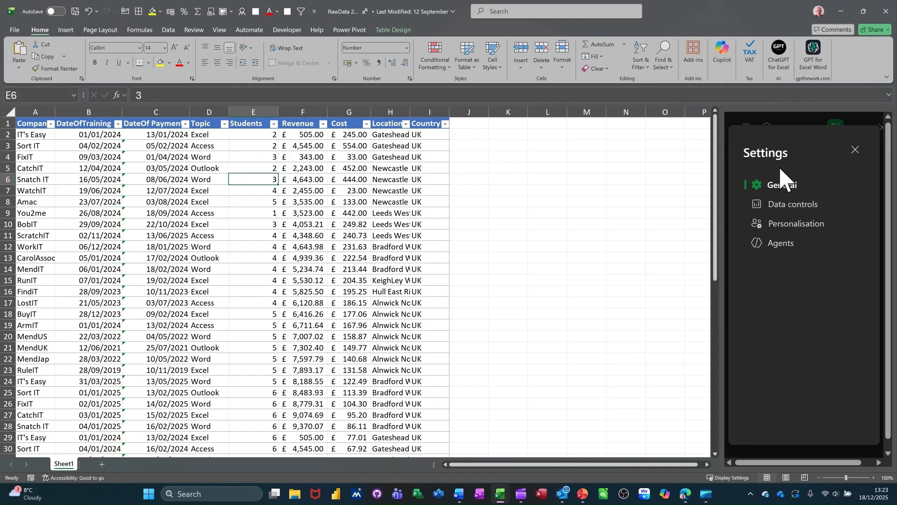
left_click(777, 183)
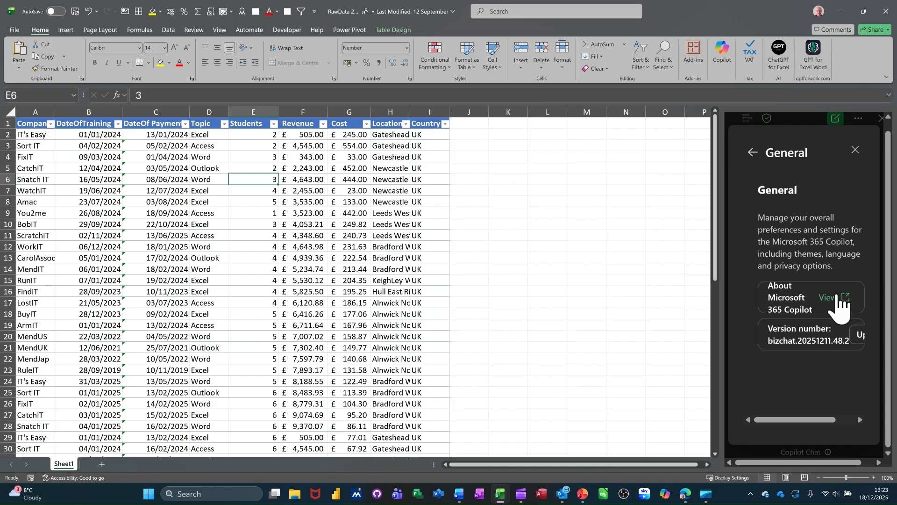
left_click(759, 155)
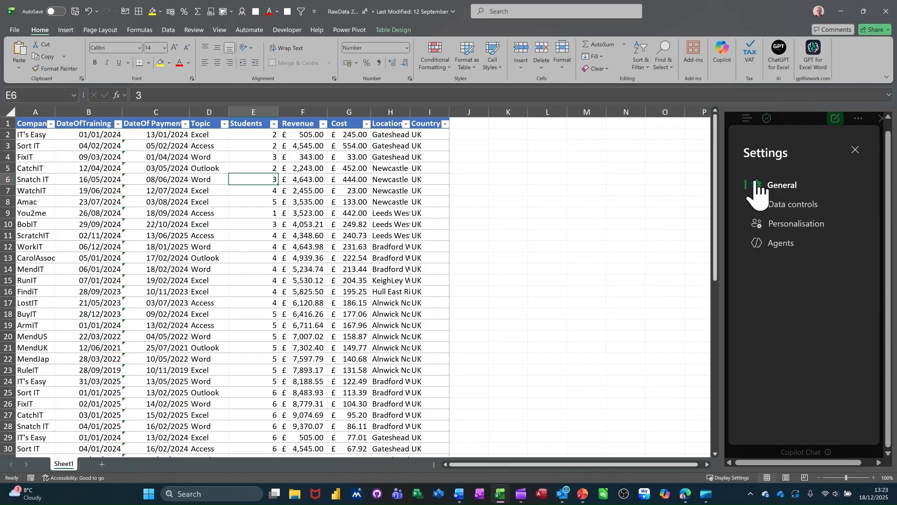
left_click(797, 211)
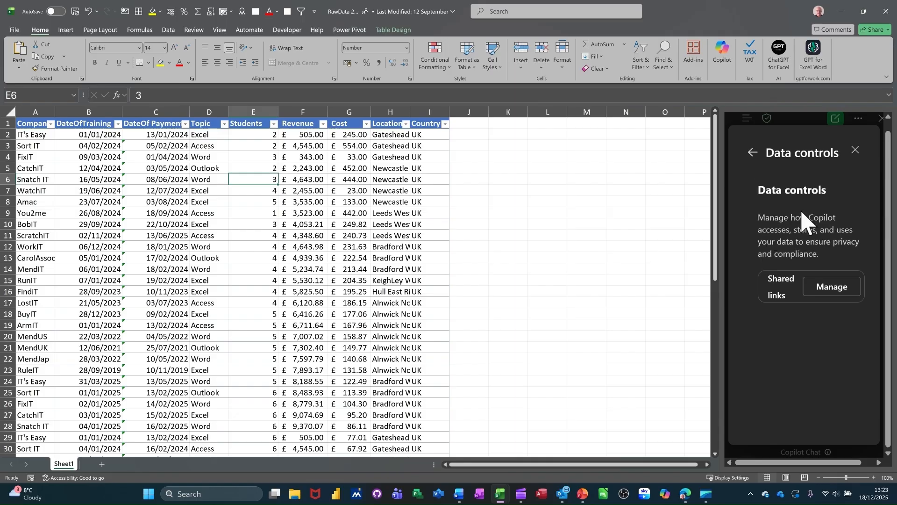
left_click(832, 287)
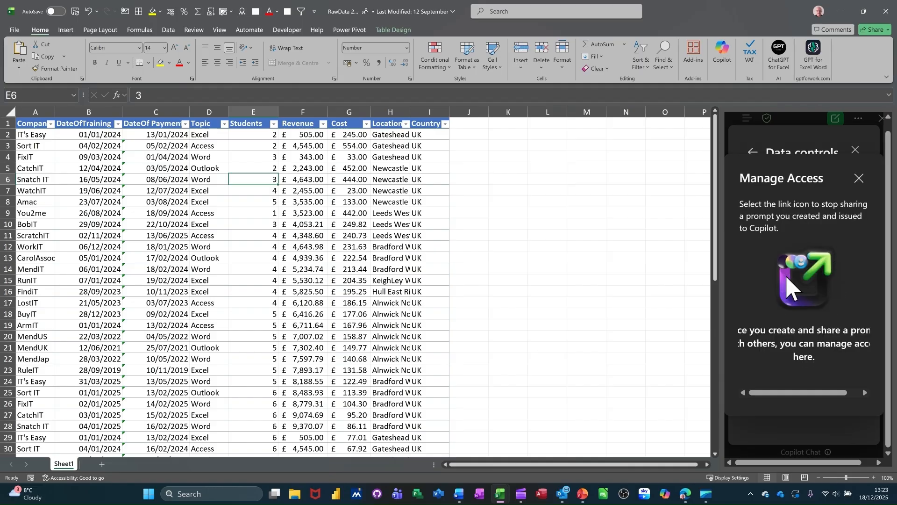
left_click(852, 180)
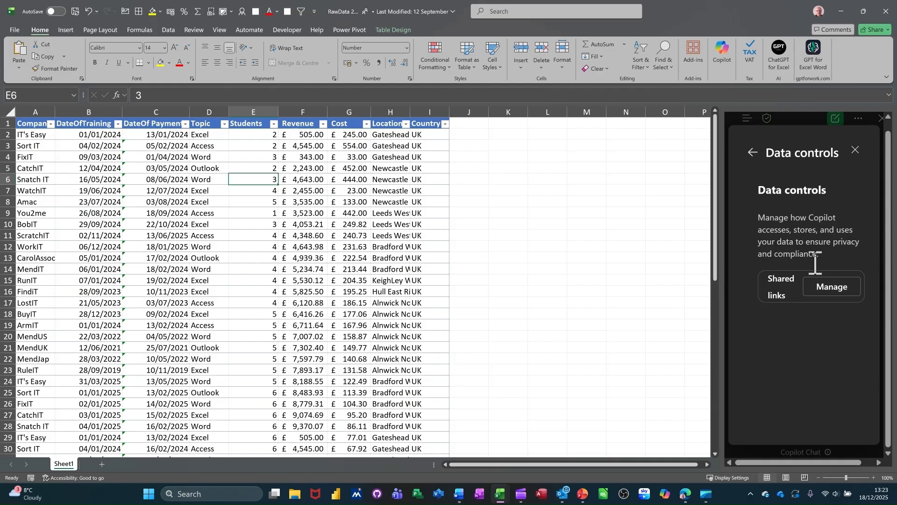
left_click(752, 152)
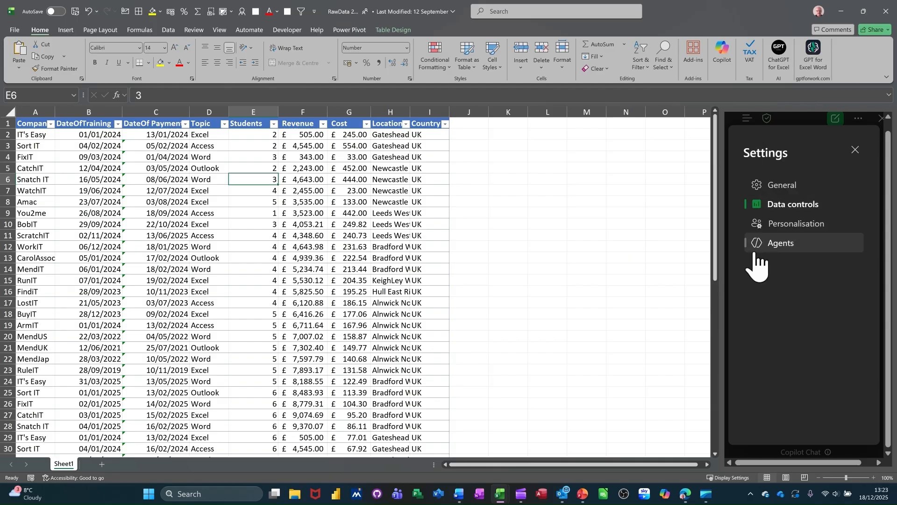
Examine Copilot's Personalisation settings, including Copilot Memory and the Custom Instructions page
left_click(797, 224)
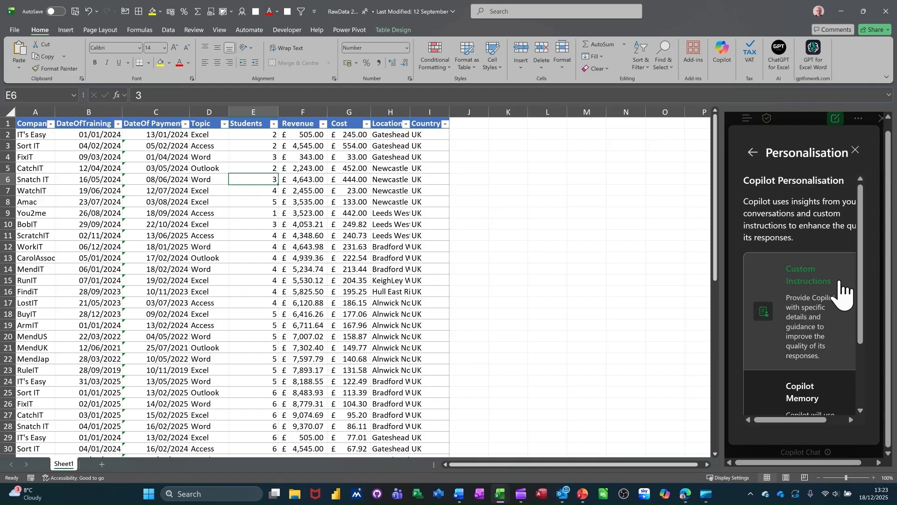
scroll(843, 292, "down", 2)
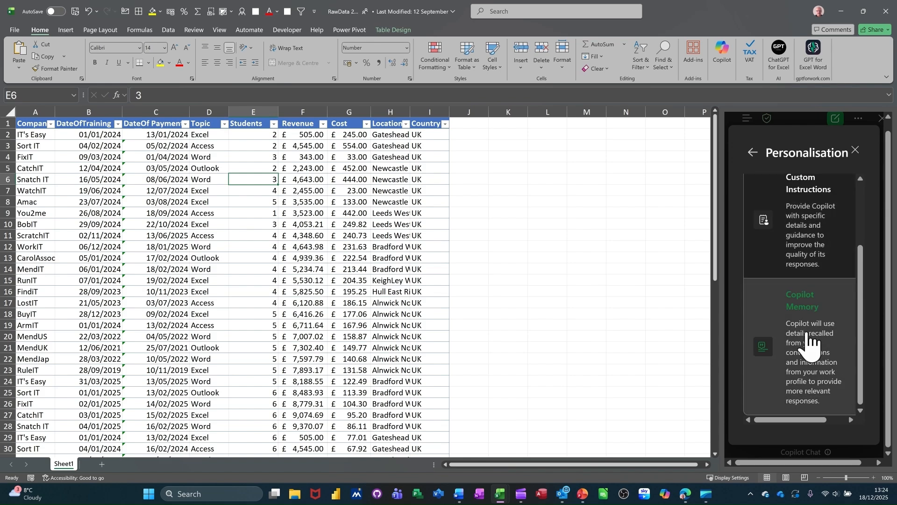
left_click(802, 243)
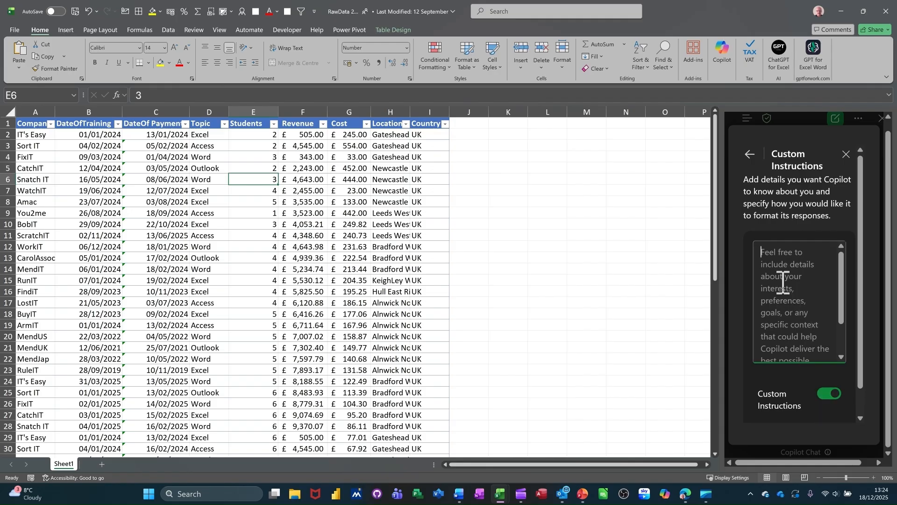
left_click(751, 156)
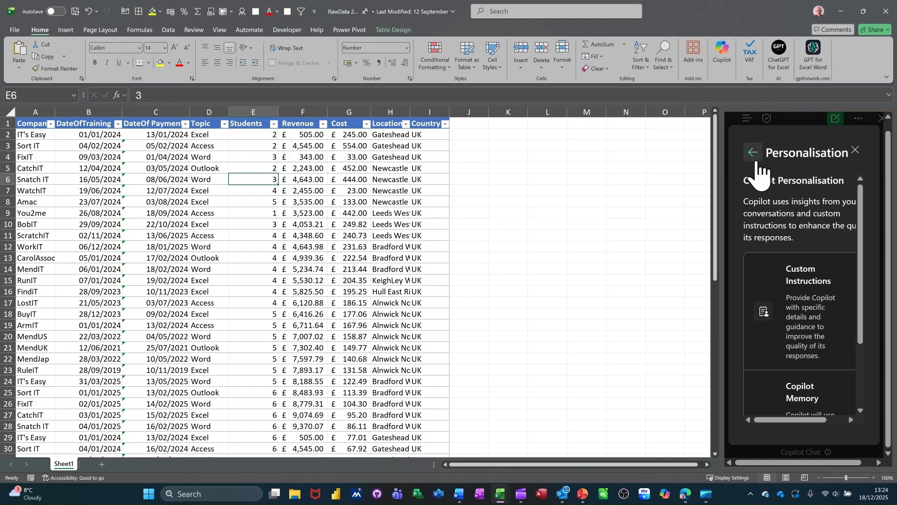
left_click(753, 153)
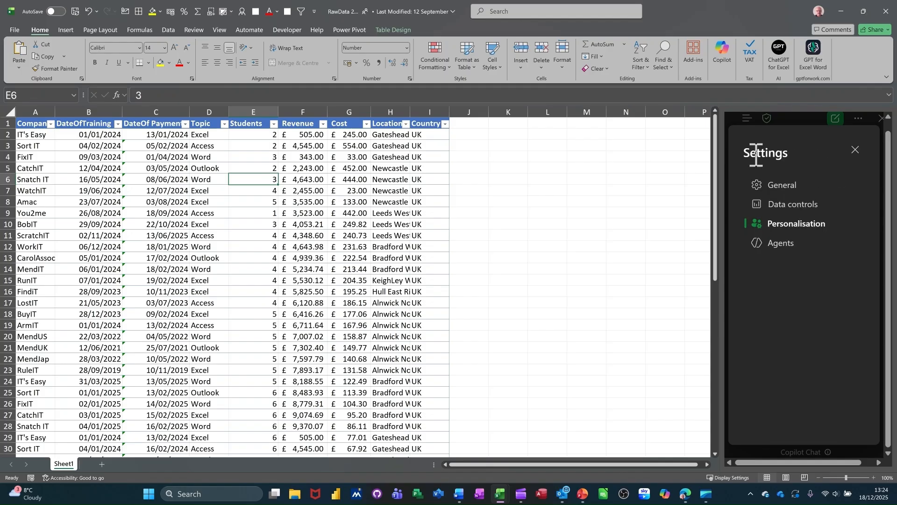
Check the Agents settings and close the Copilot settings
left_click(778, 243)
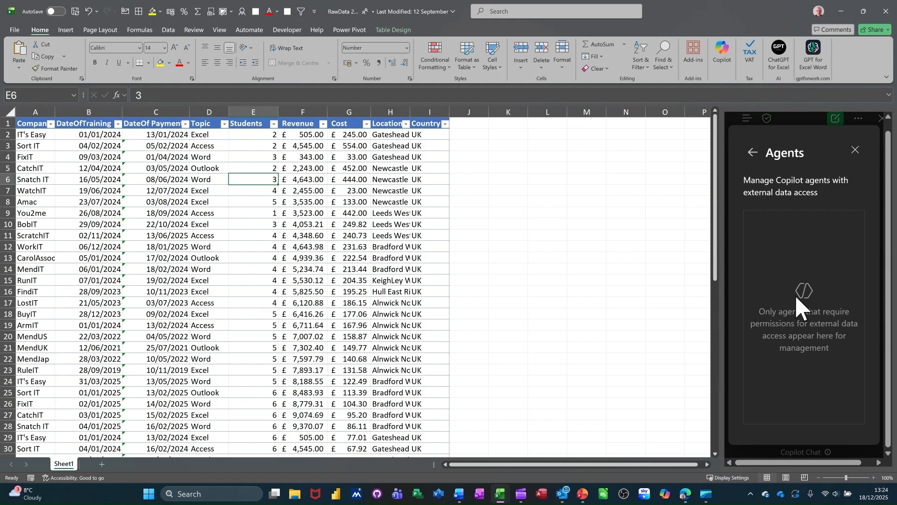
left_click(752, 153)
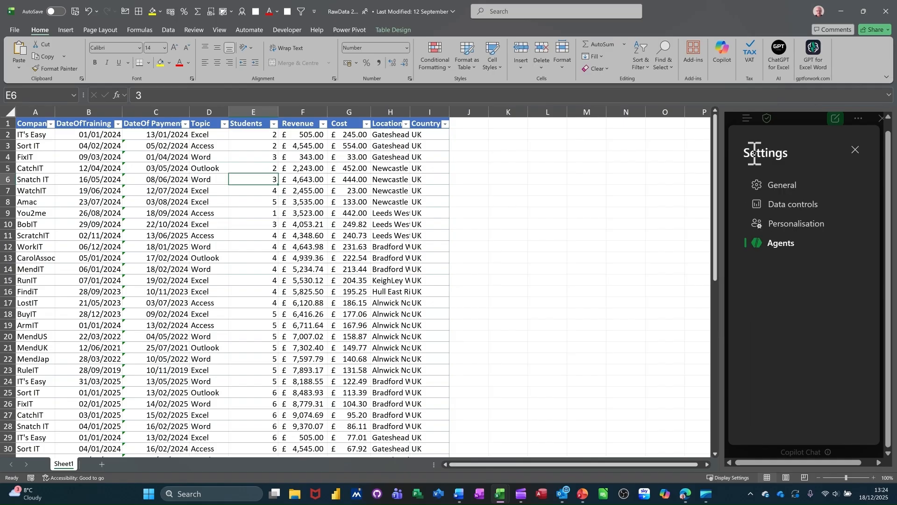
left_click(856, 150)
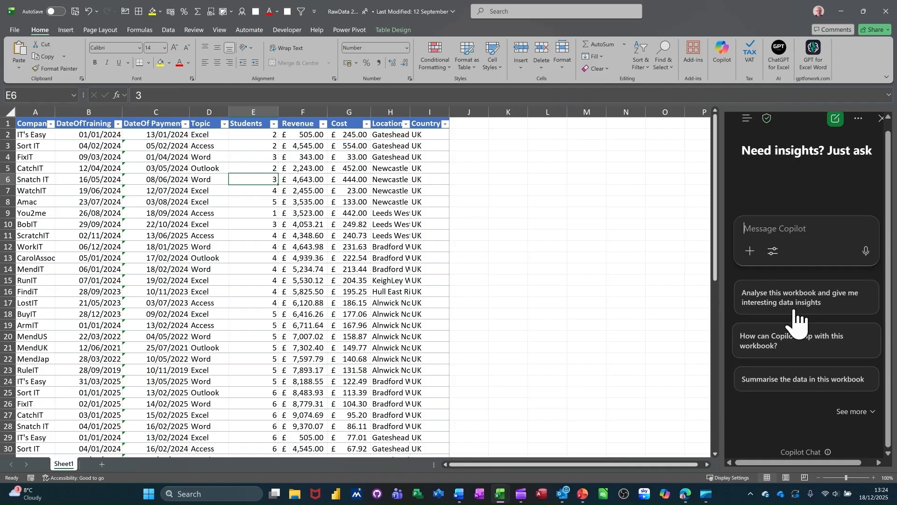
Look through the list of agents and earlier Copilot chats, and return to the new chat
left_click(834, 224)
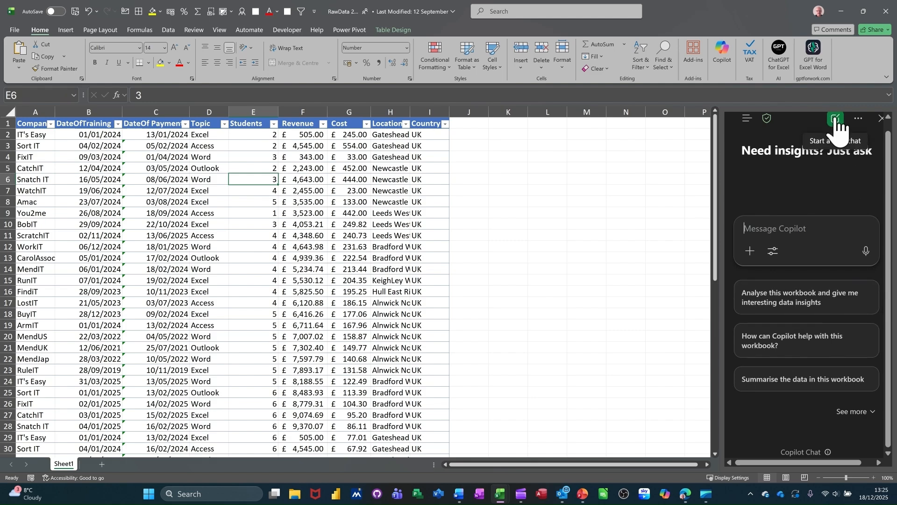
left_click(747, 118)
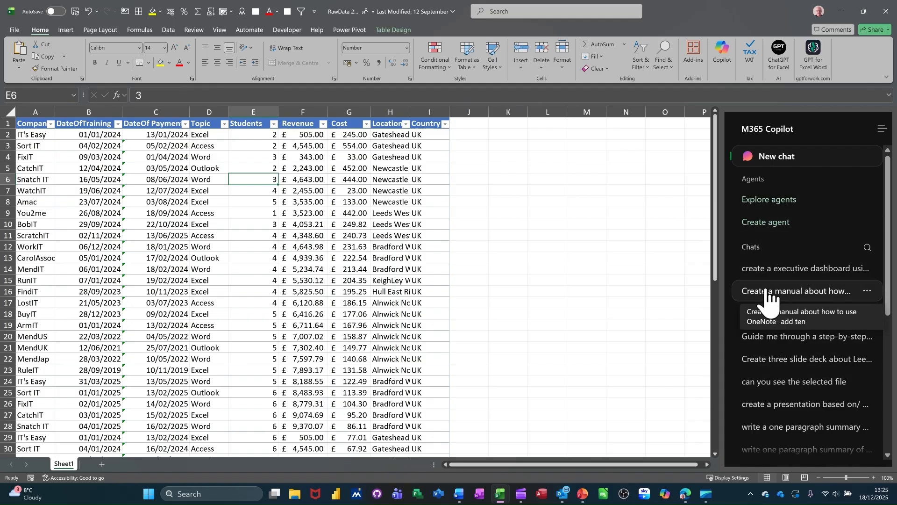
left_click(882, 129)
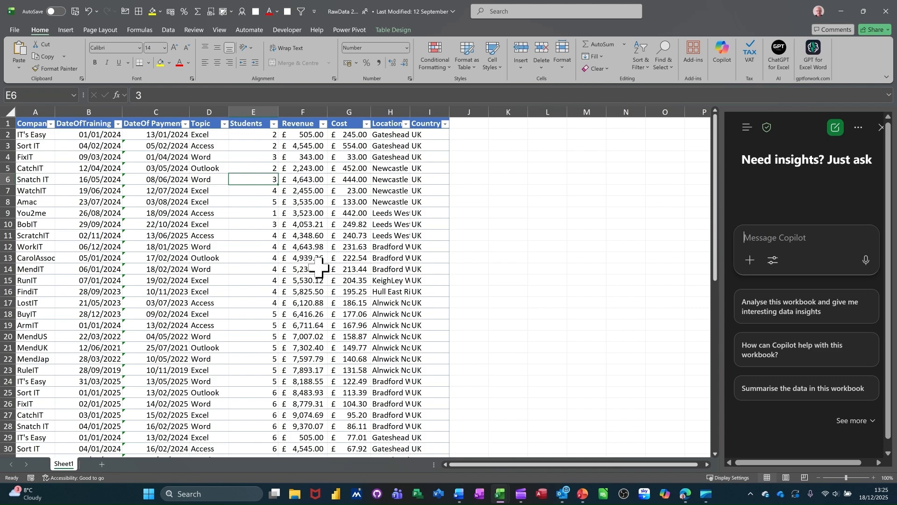
Send Copilot the prompt "create a dashboard based company and topic"
left_click(760, 238)
type("create a dashboard based c")
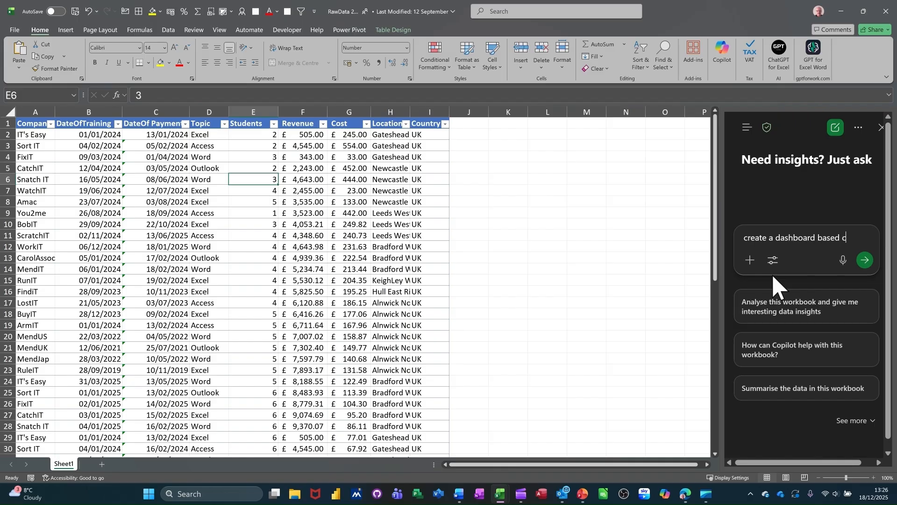
type("n")
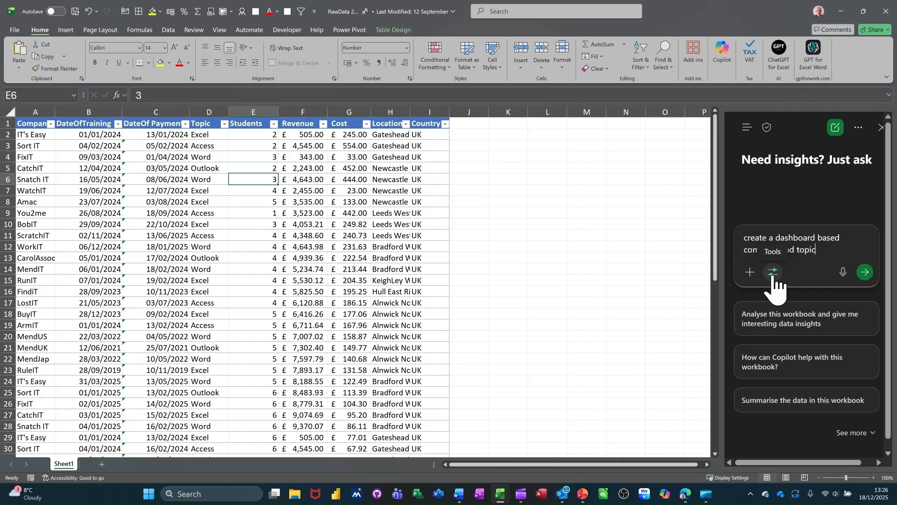
type("y and topic")
key("Return")
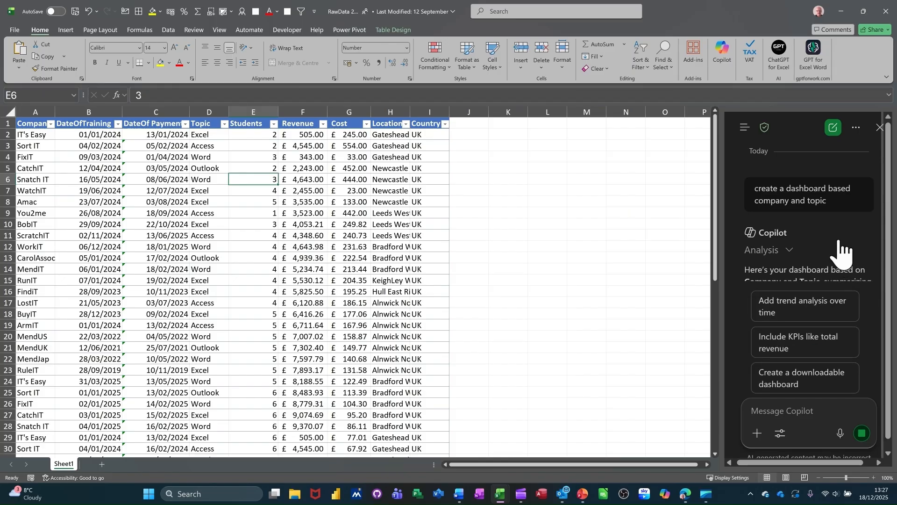
Widen the Copilot pane to about twice its width and review the generated charts by company and topic
scroll(839, 242, "down", 4)
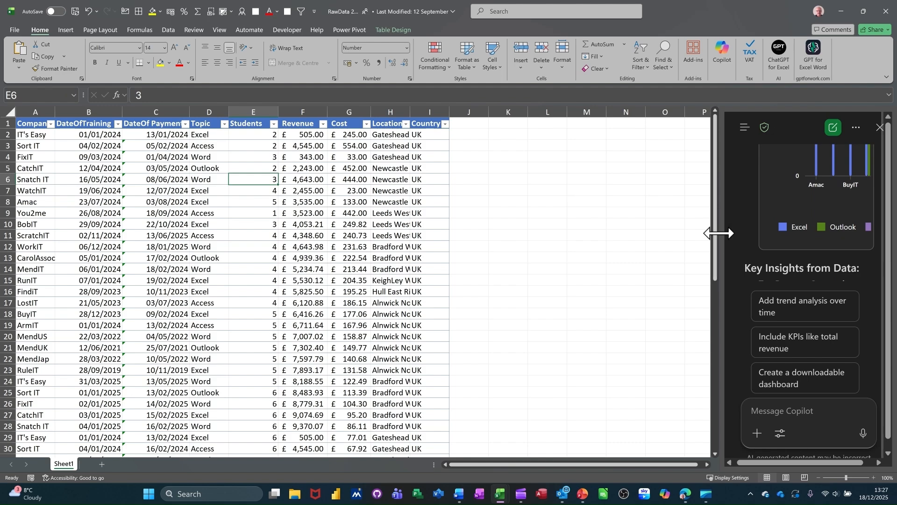
left_click_drag(720, 232, 567, 224)
scroll(764, 206, "up", 8)
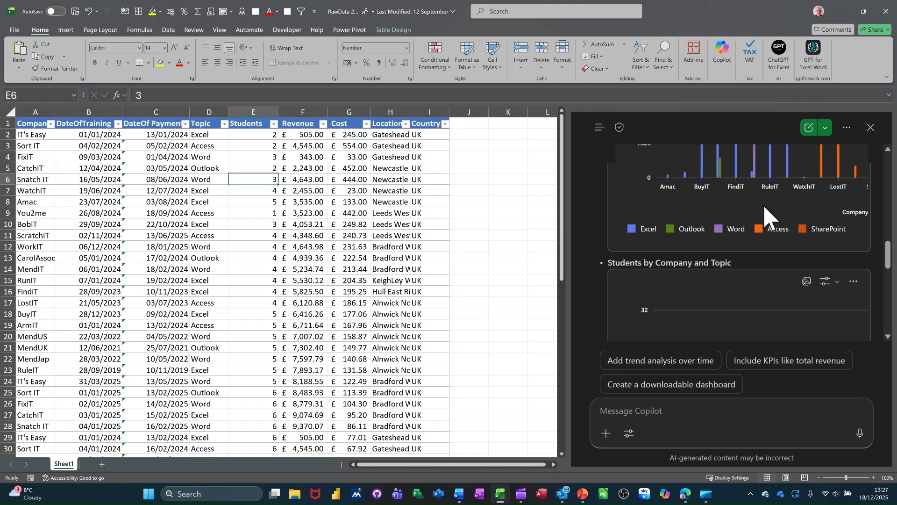
scroll(765, 206, "up", 10)
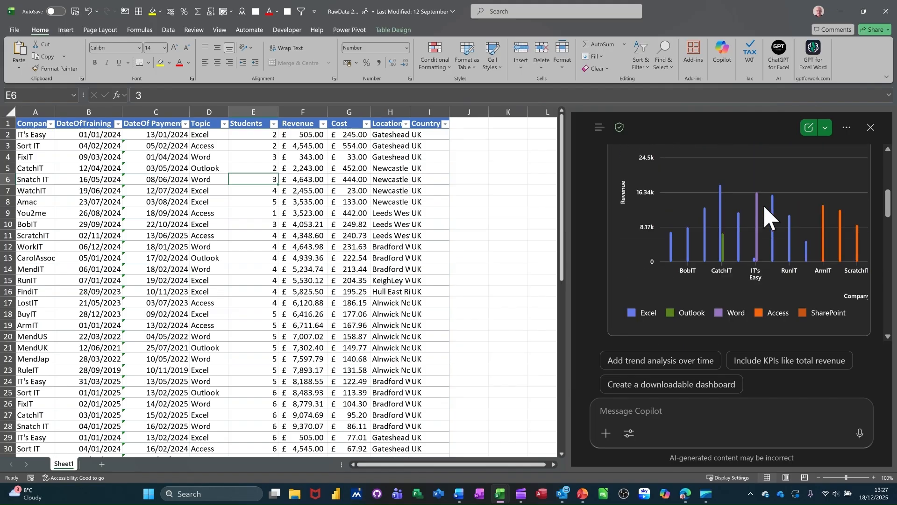
scroll(765, 206, "up", 5)
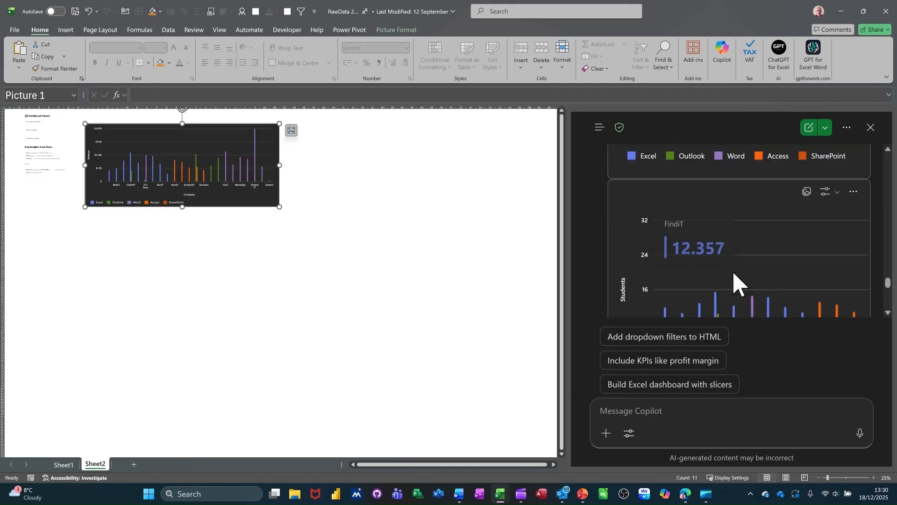
Read Copilot's step-by-step explanation of how it built the dashboard charts and files
scroll(741, 281, "up", 2)
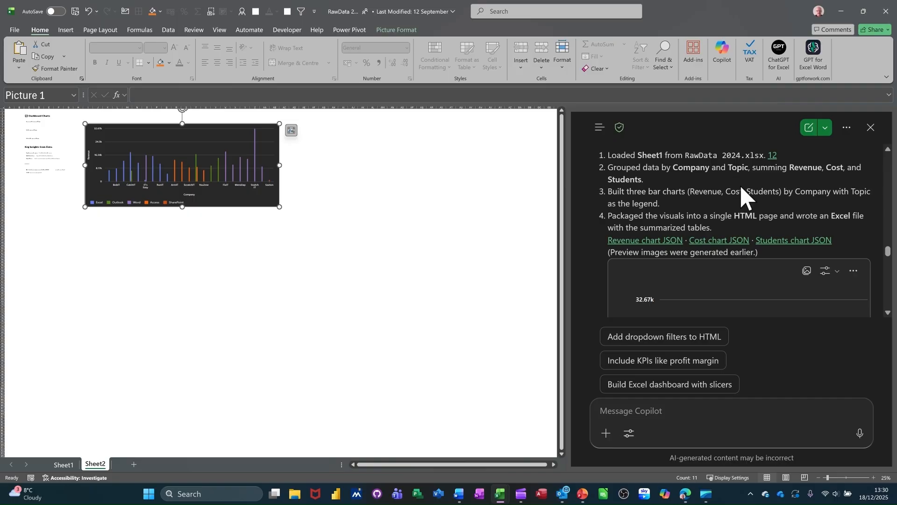
scroll(762, 194, "up", 1)
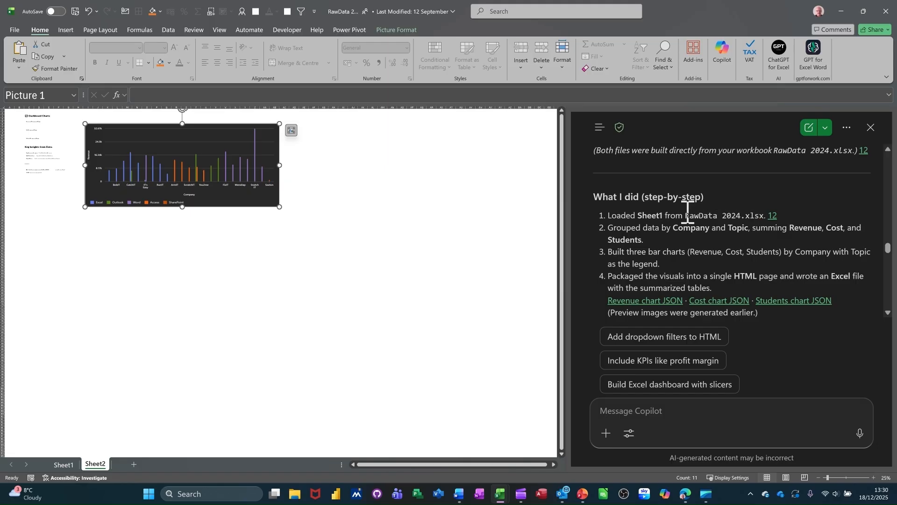
scroll(675, 239, "down", 2)
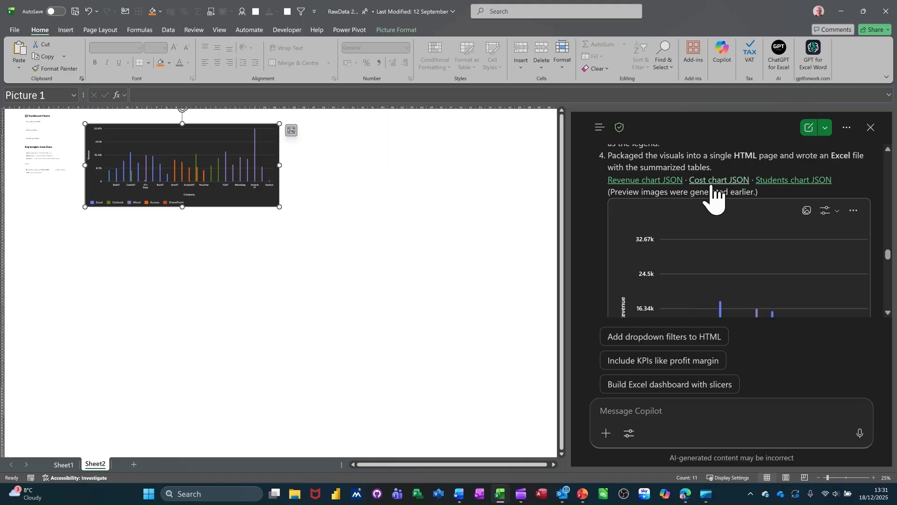
Return to the raw training data on Sheet1
left_click(653, 410)
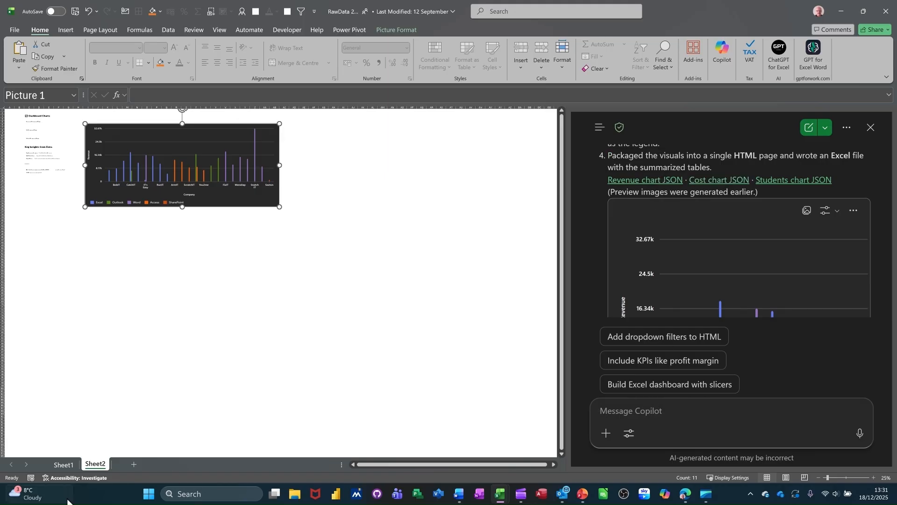
left_click(62, 465)
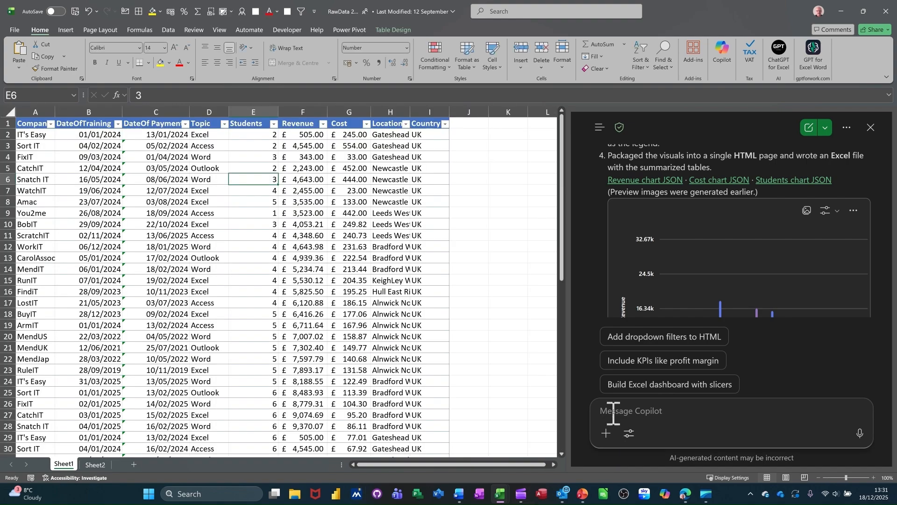
Send Copilot the prompt "add all the immages on a dashboard page and create a new downoadable file"
type("ad")
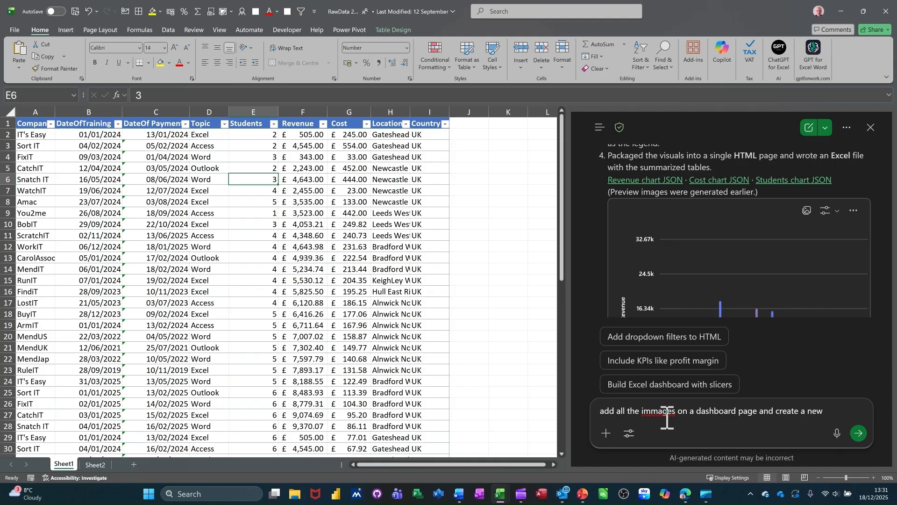
type("ownoadable file")
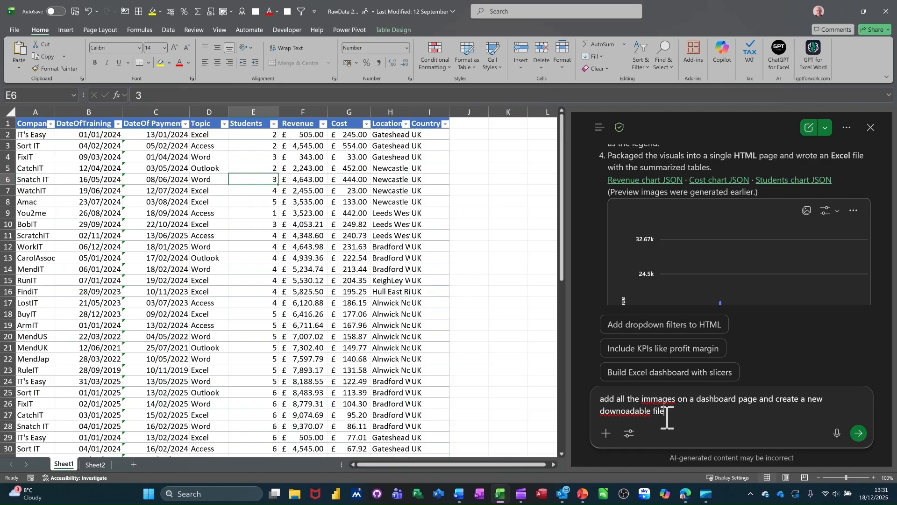
key("Return")
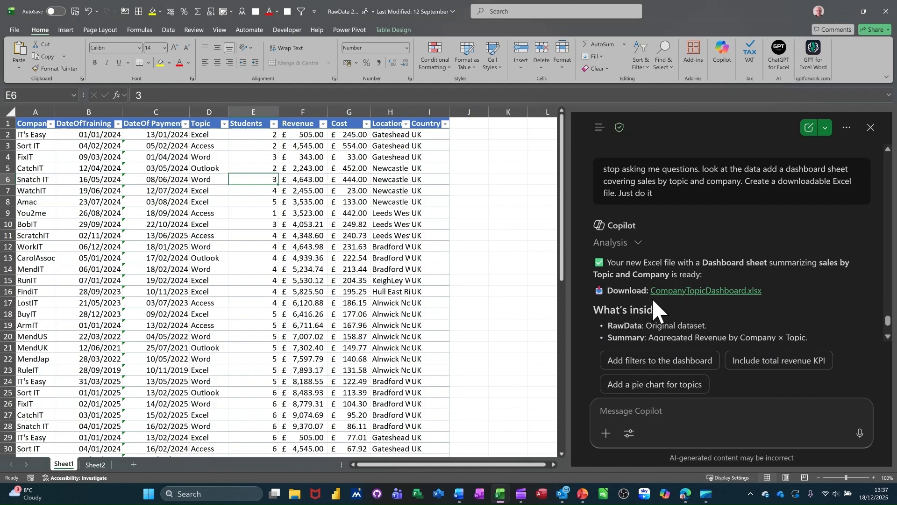
Download and open CompanyTopicDashboard.xlsx from Copilot's reply and look through its RawData, Summary and Dashboard sheets
left_click(719, 291)
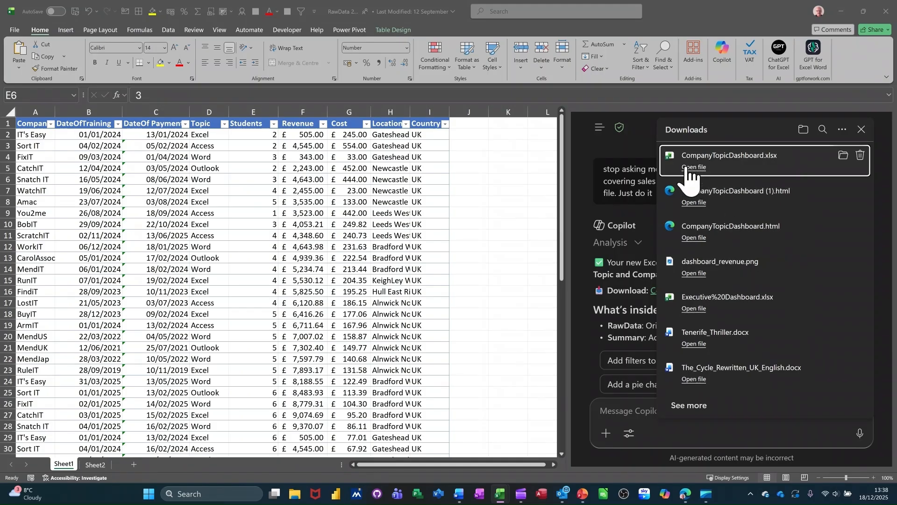
left_click(687, 167)
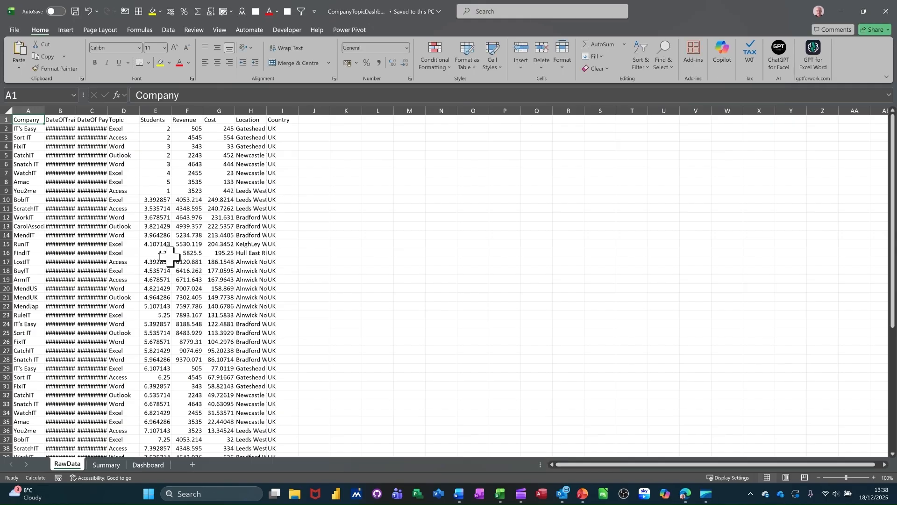
left_click(102, 467)
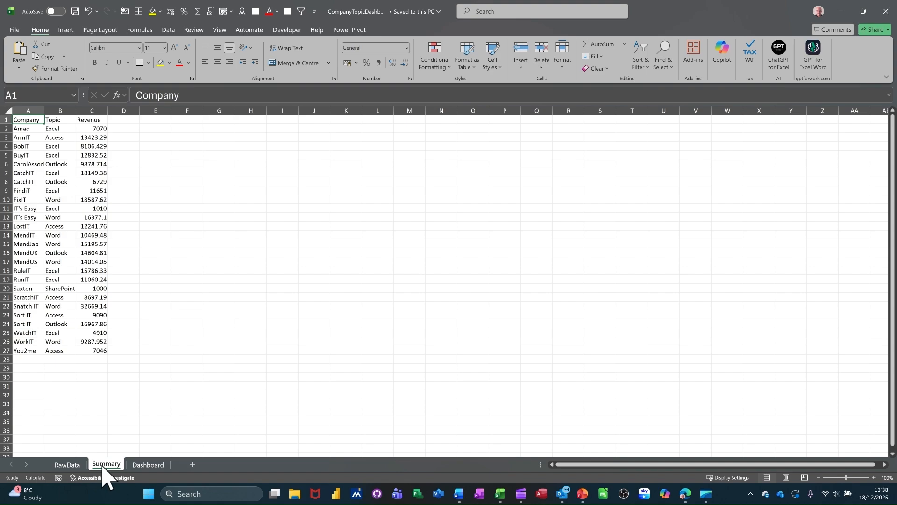
left_click(145, 465)
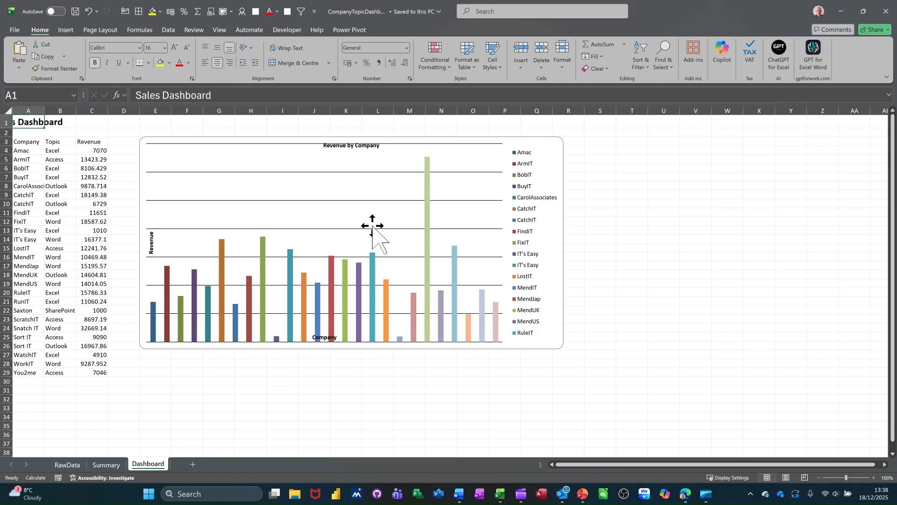
Inspect the Dashboard sheet's revenue table and the Revenue by Company chart, including its legend and design options
left_click(59, 195)
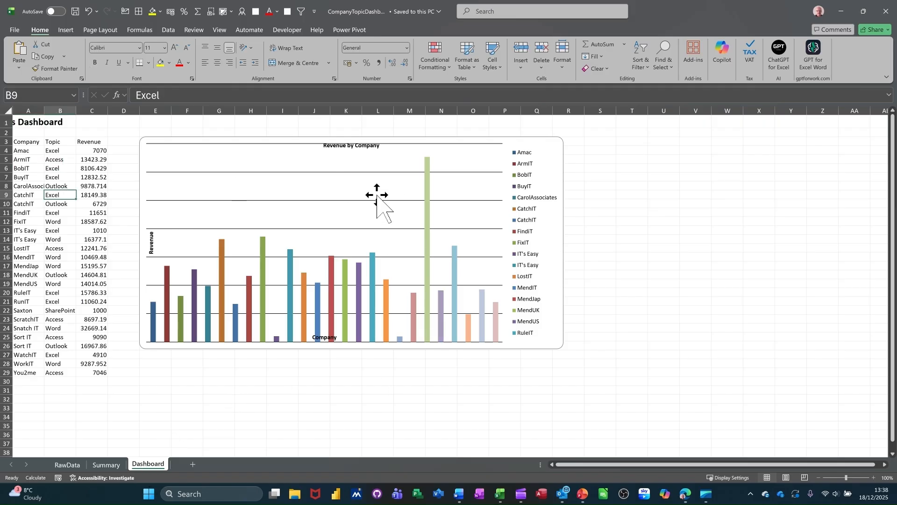
left_click(546, 153)
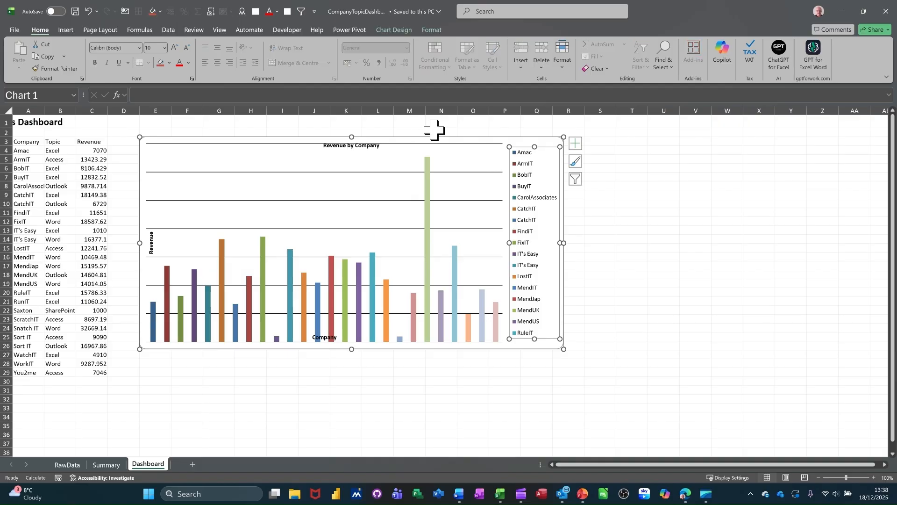
left_click(393, 30)
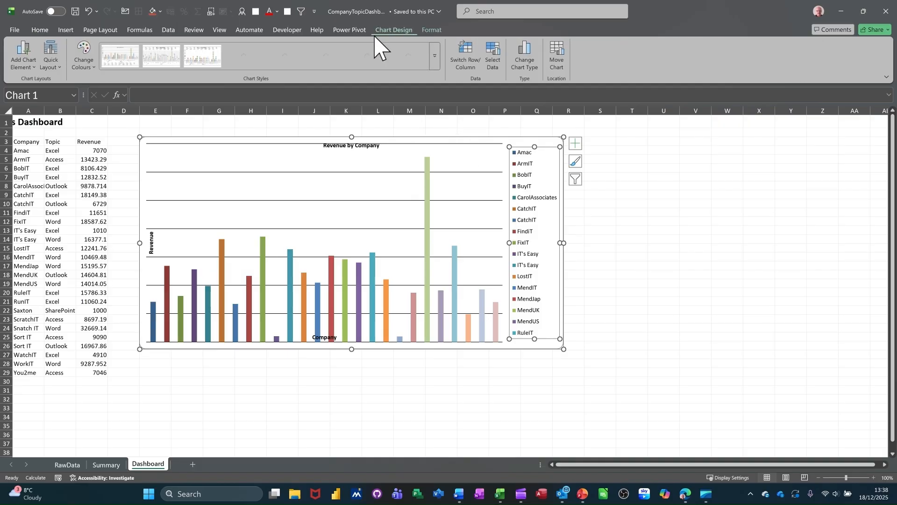
left_click(83, 197)
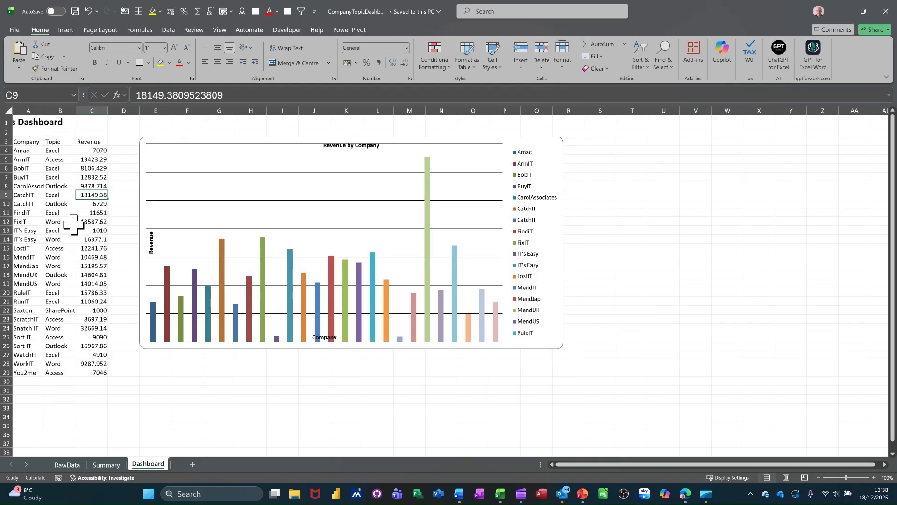
Check the revenue figures on the Summary sheet and the dates on the RawData sheet, and close the workbook
left_click(101, 464)
left_click(86, 253)
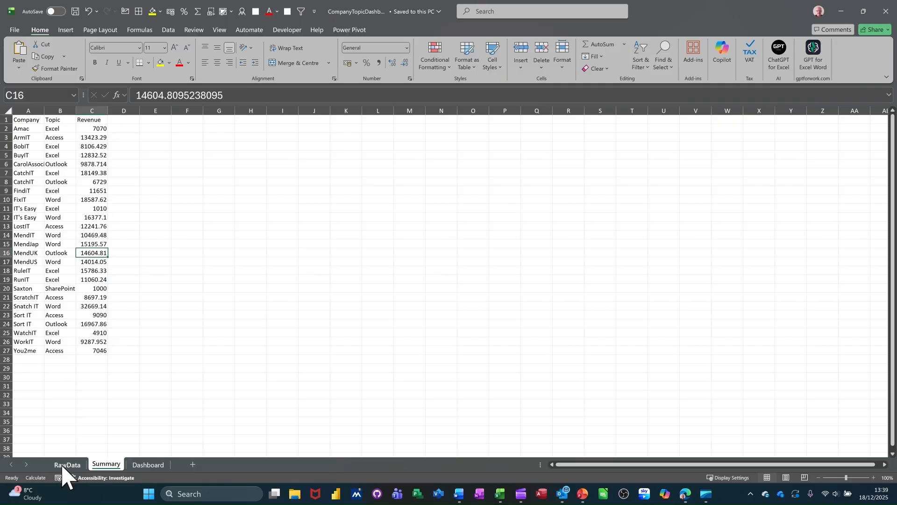
left_click(64, 466)
left_click(93, 208)
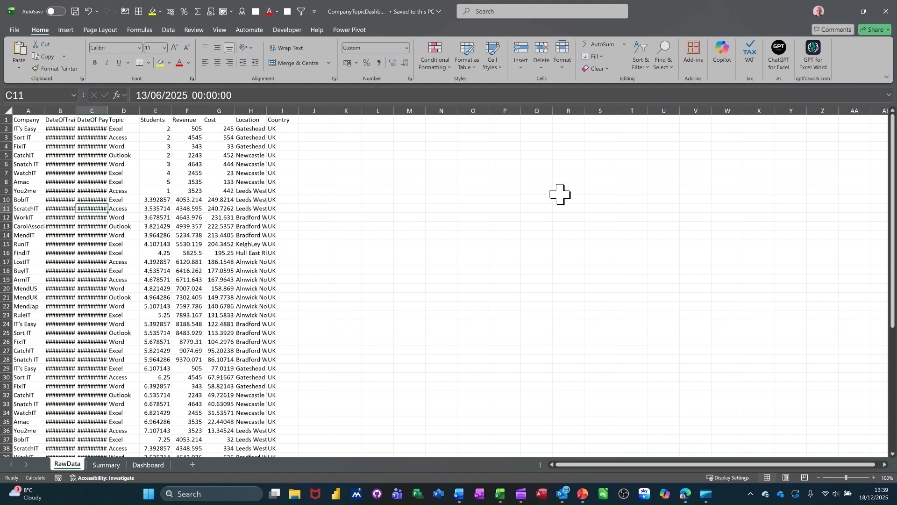
left_click(887, 11)
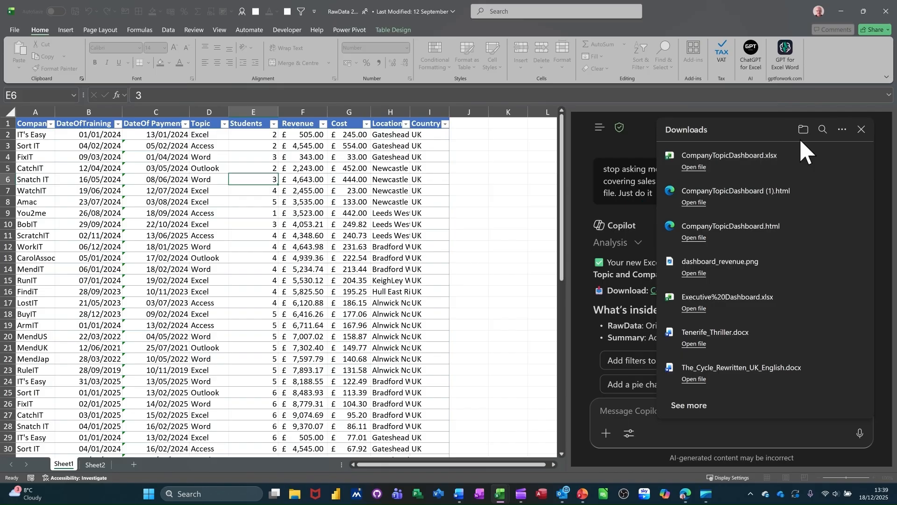
Dismiss the downloads list and send Copilot the prompt "format the figure in all money columns to pounds."
left_click(862, 130)
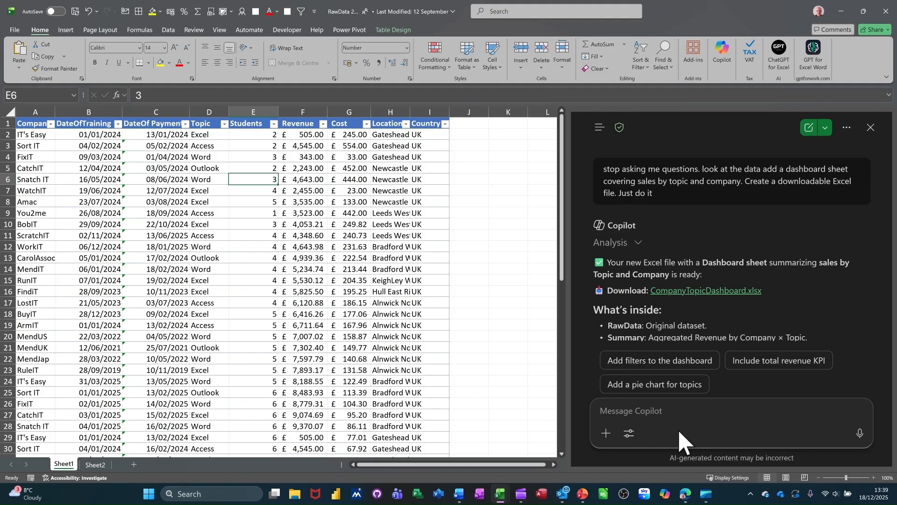
type("format the figure in all money columns to pounds.")
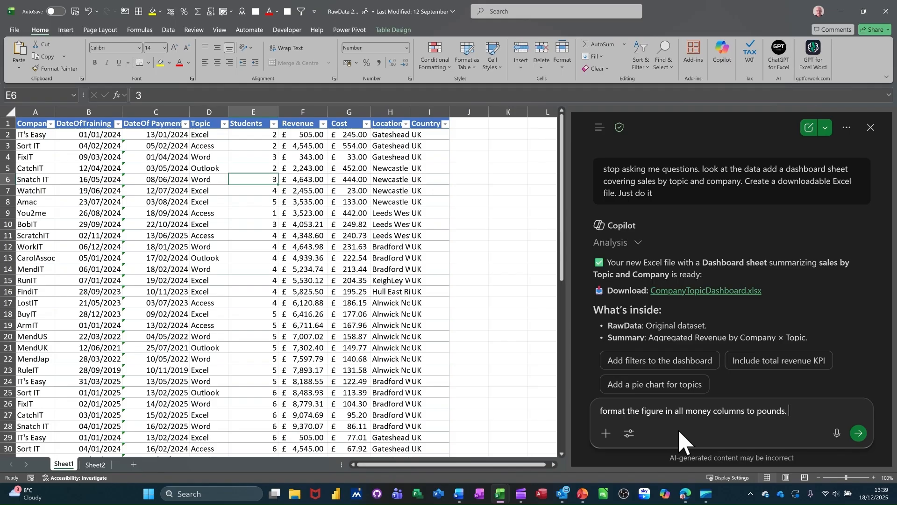
key("Return")
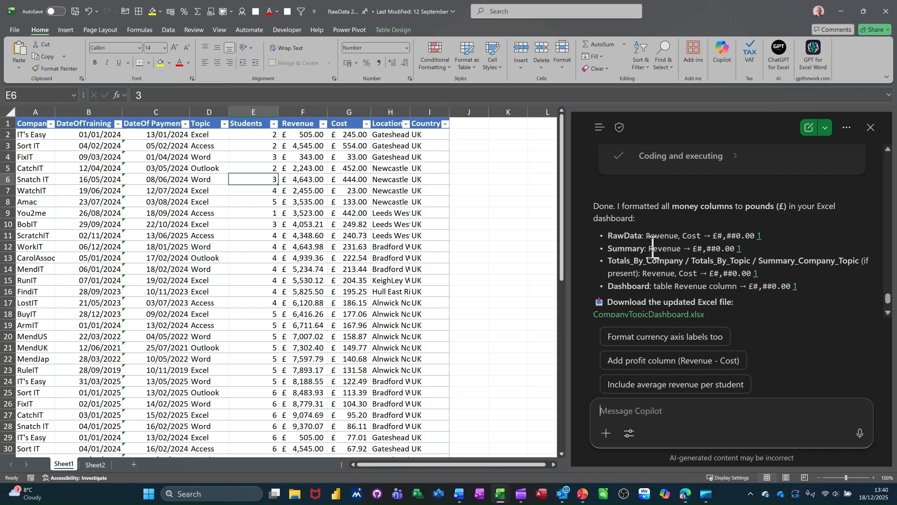
Download and open the updated CompanyTopicDashboard.xlsx and widen the Revenue column on the Summary and Dashboard sheets to fit the amounts
left_click(624, 317)
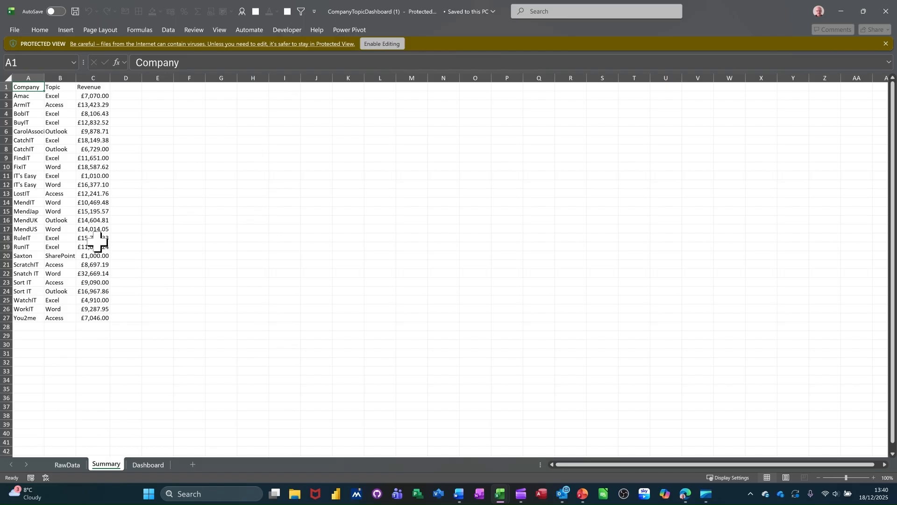
left_click(140, 464)
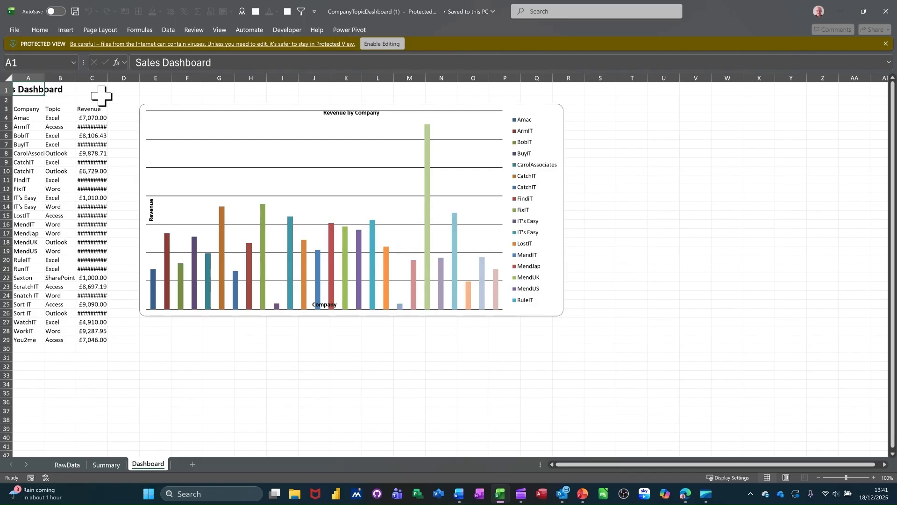
left_click_drag(107, 78, 110, 78)
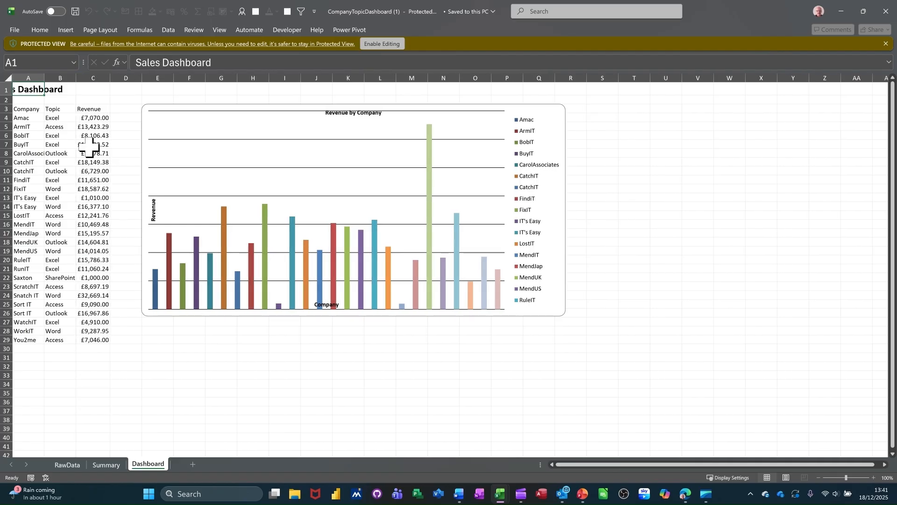
Check the pound formatting on the RawData, Summary and Dashboard sheets and close the workbook
left_click(67, 465)
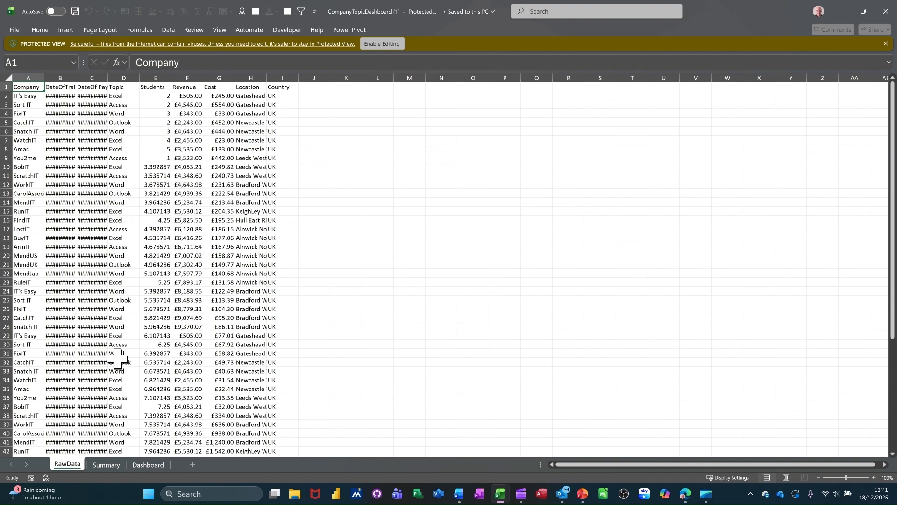
left_click(100, 466)
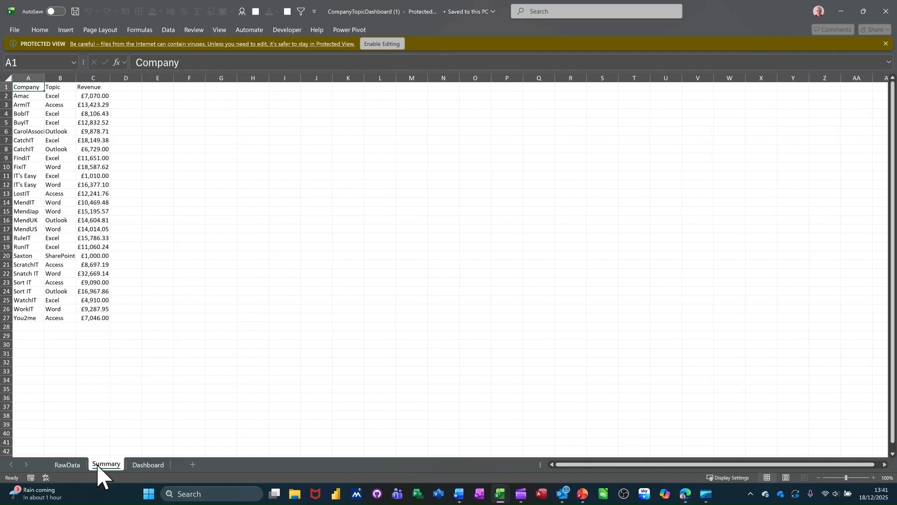
left_click(145, 465)
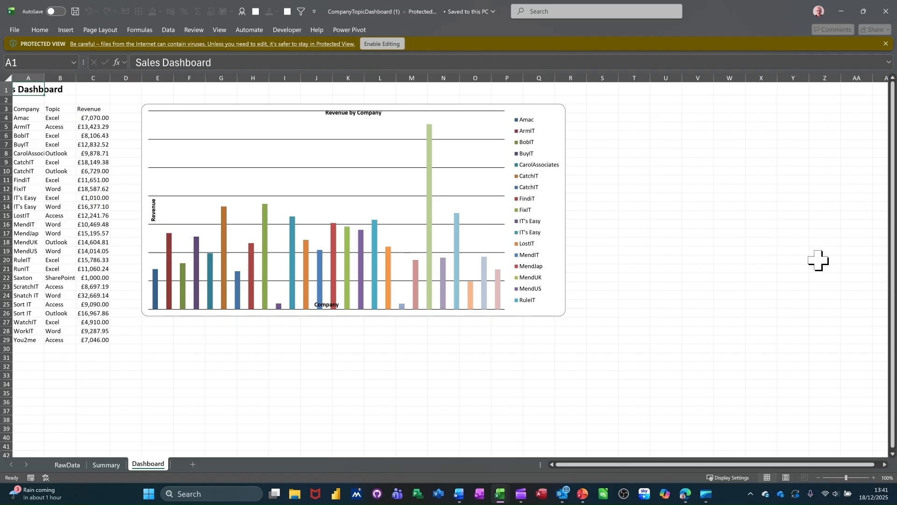
left_click(887, 11)
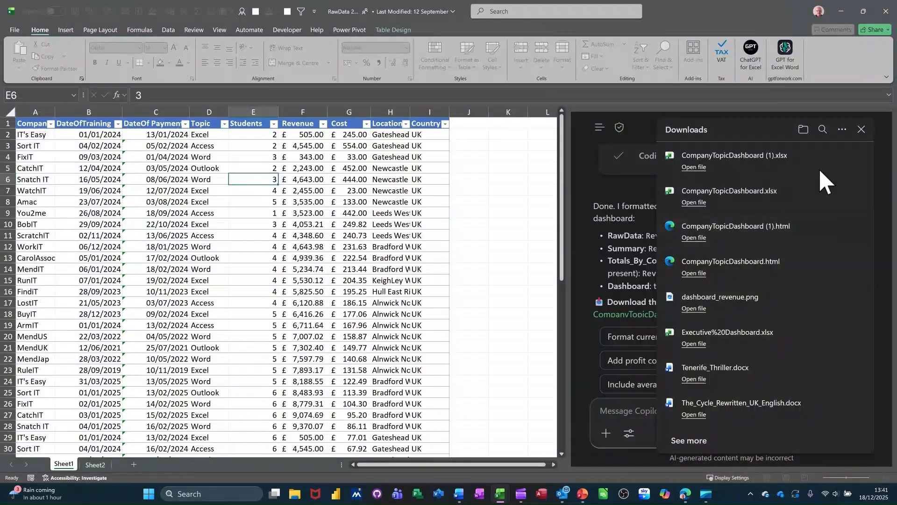
Send Copilot the prompt "add a new column called country, and enter the country for each row based on the location column"
left_click(862, 131)
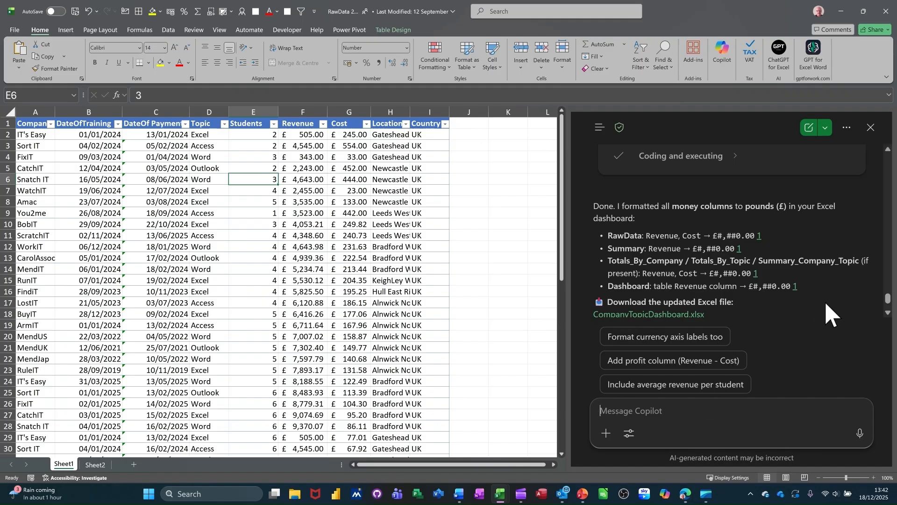
type("a")
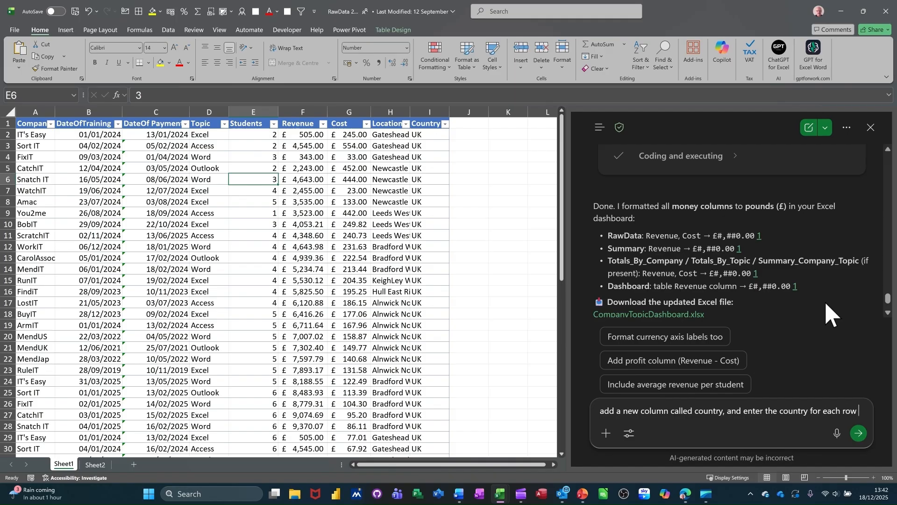
type("based on the location column")
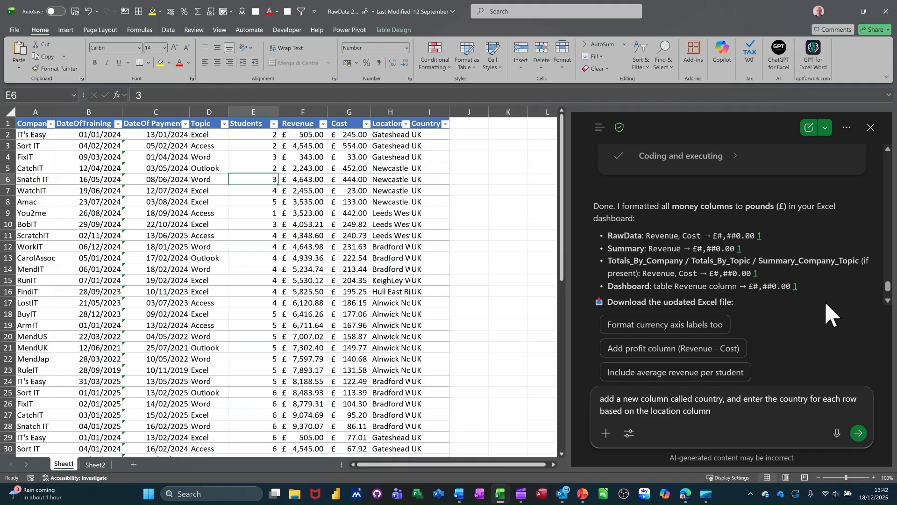
key("Return")
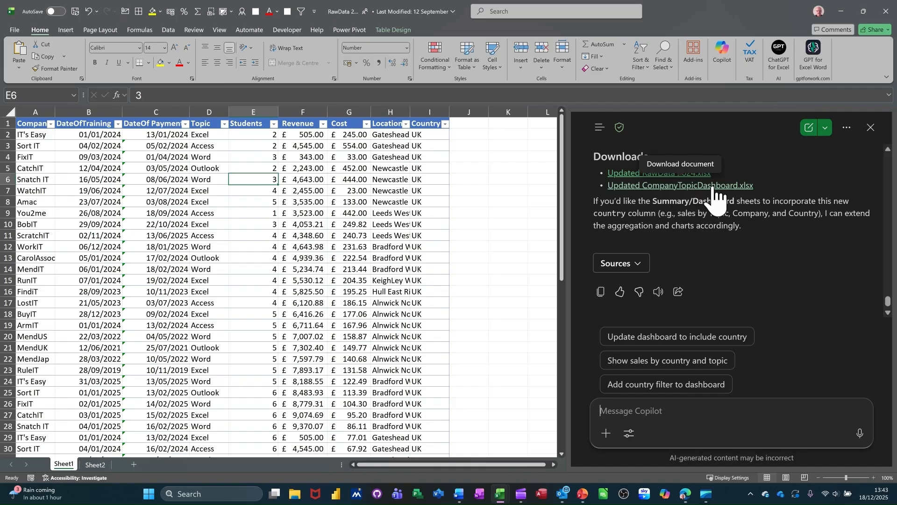
Download and open Updated RawData 2024.xlsx, check its new country column, and close the workbook and the downloads list
left_click(647, 174)
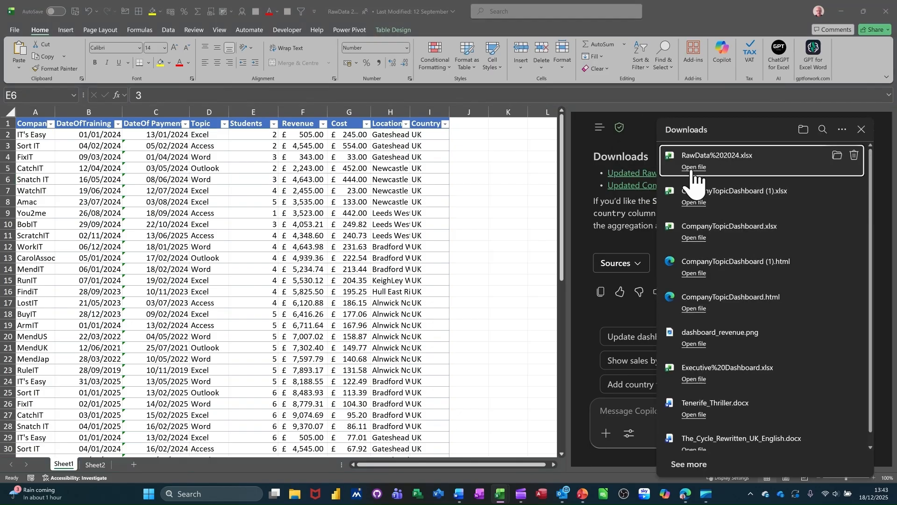
left_click(692, 168)
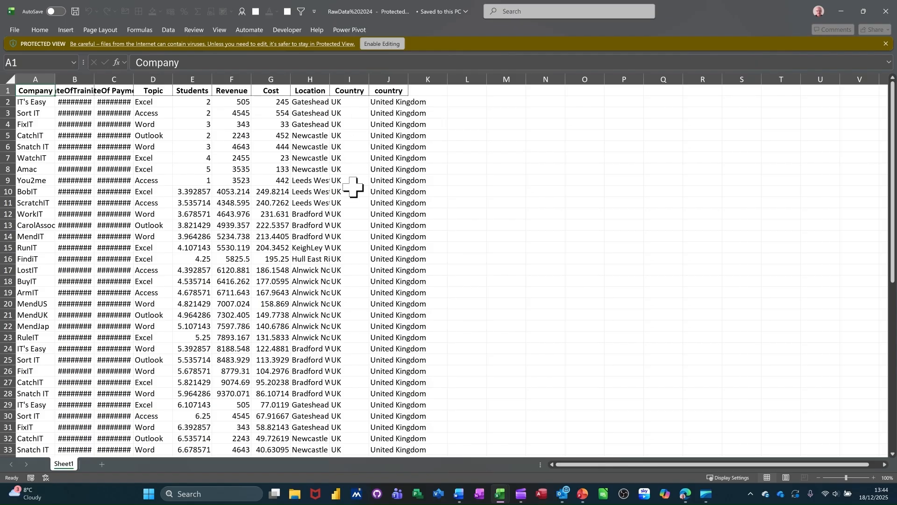
scroll(407, 220, "down", 6)
scroll(410, 220, "up", 6)
left_click(887, 11)
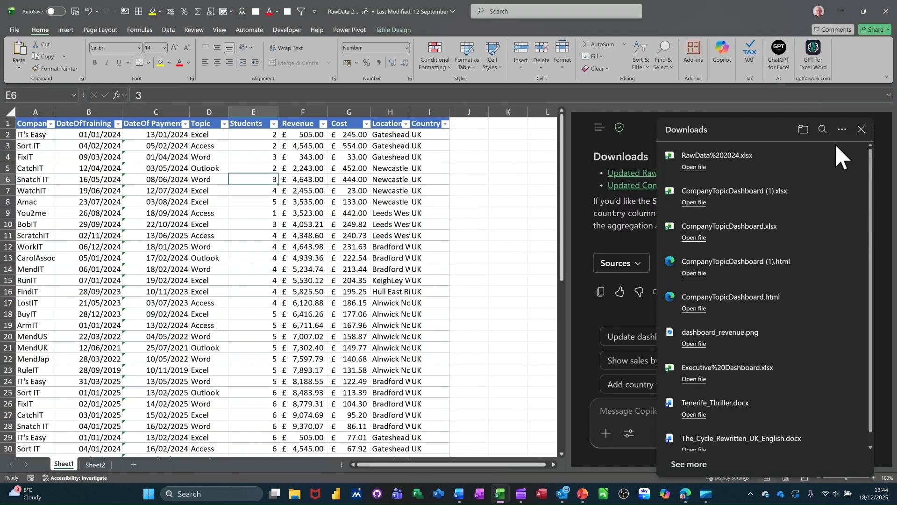
left_click(861, 129)
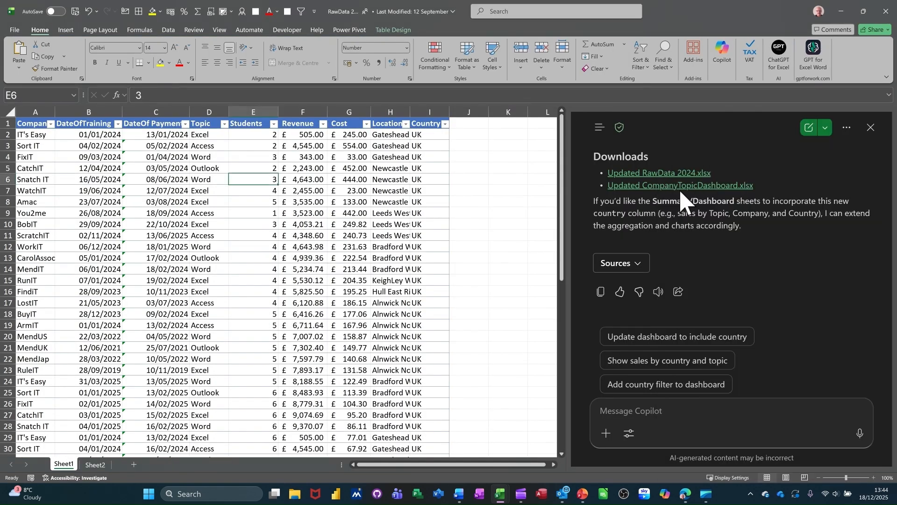
Download and open Updated CompanyTopicDashboard.xlsx and check its RawData and Summary sheets
left_click(651, 186)
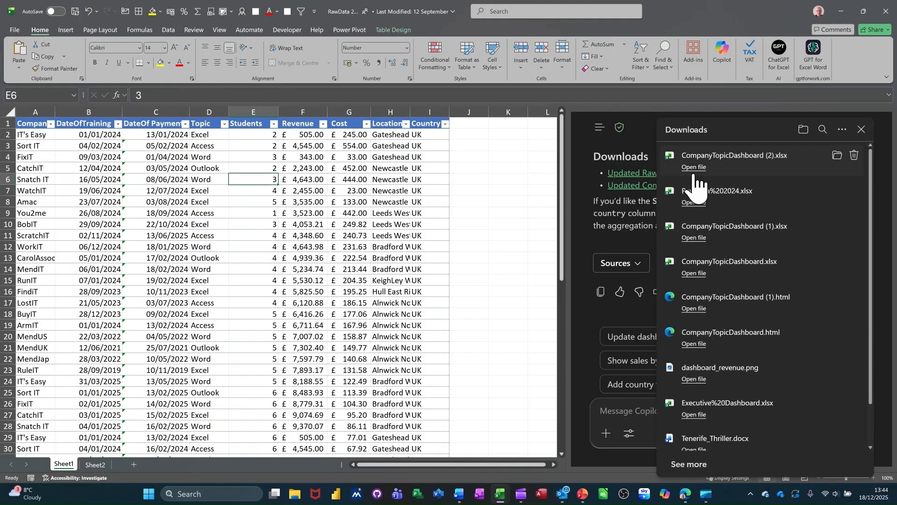
left_click(692, 170)
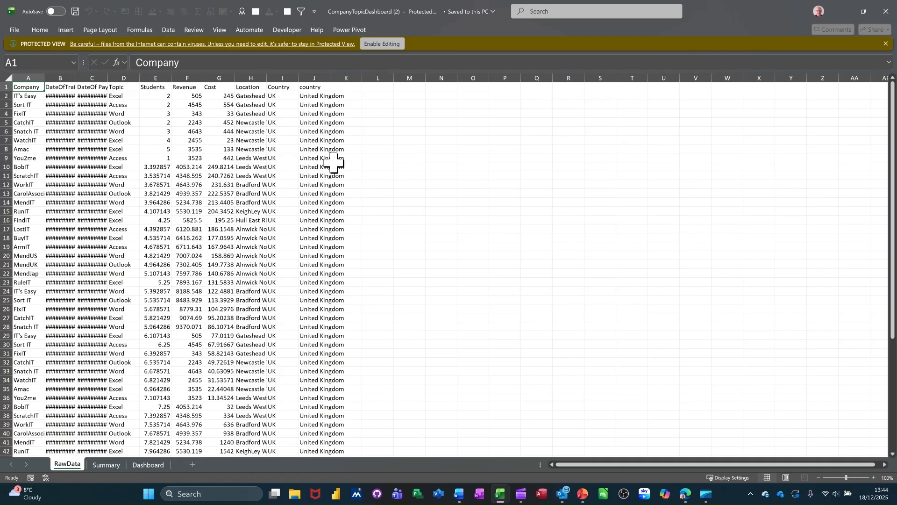
left_click(99, 465)
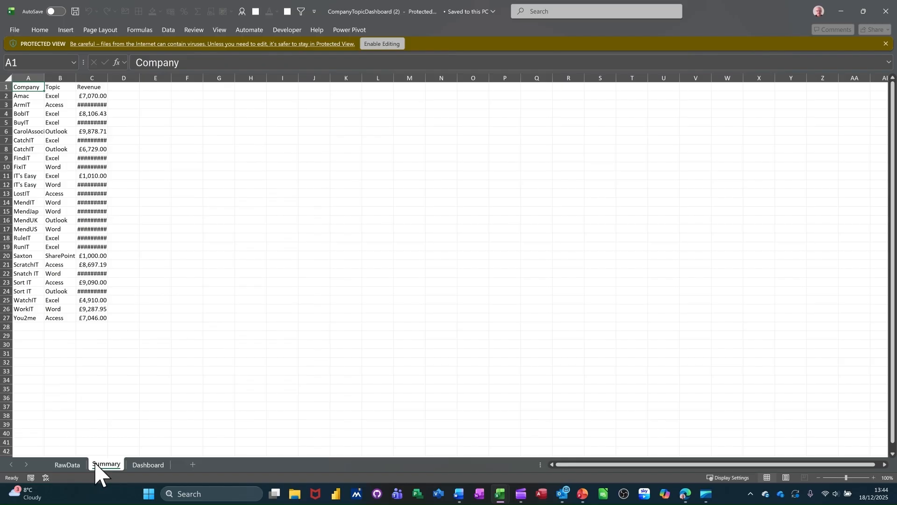
Check the Dashboard and RawData sheets of the downloaded workbook, and close the workbook and the downloads list
left_click(133, 467)
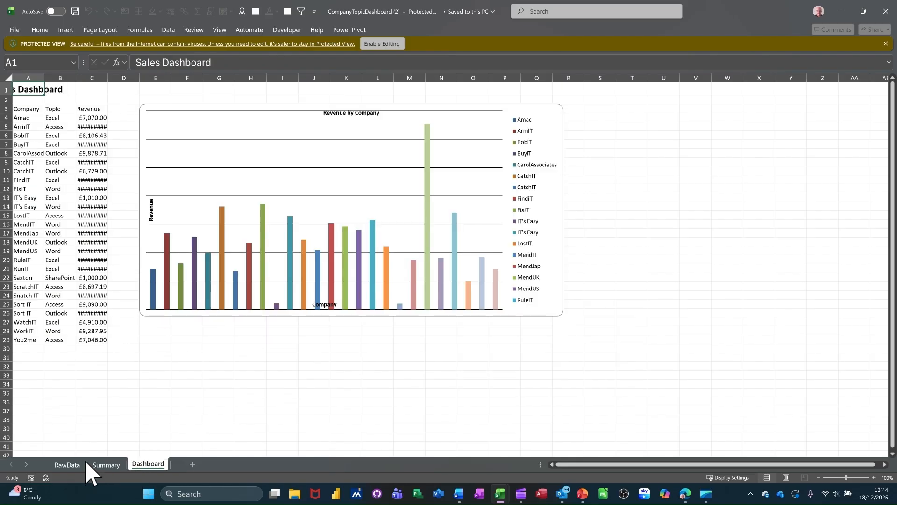
left_click(67, 465)
left_click(886, 21)
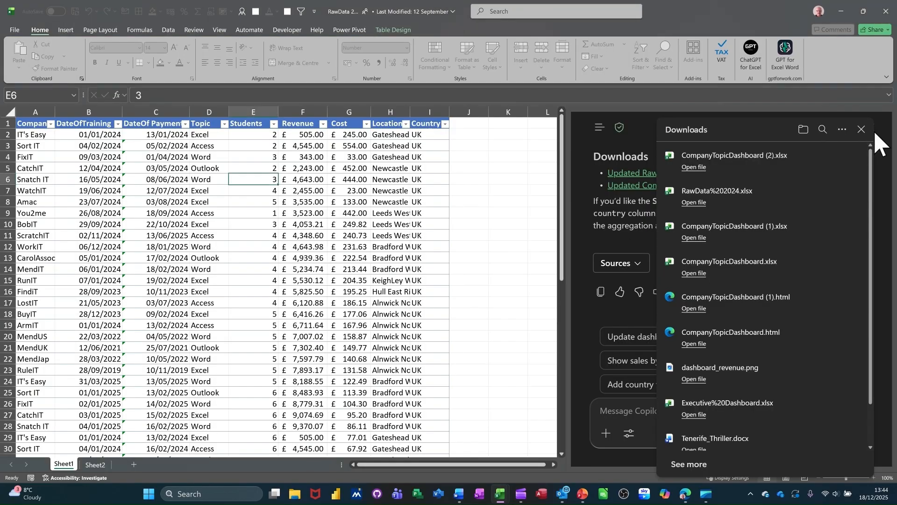
left_click(863, 129)
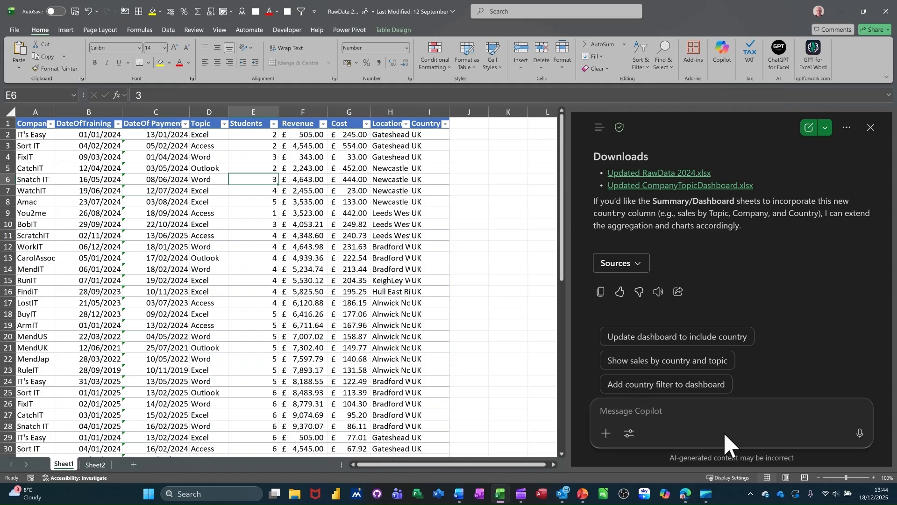
Send Copilot the prompt "add a new column to work out revenue * students, format to pounds format the table as a table"
type("add")
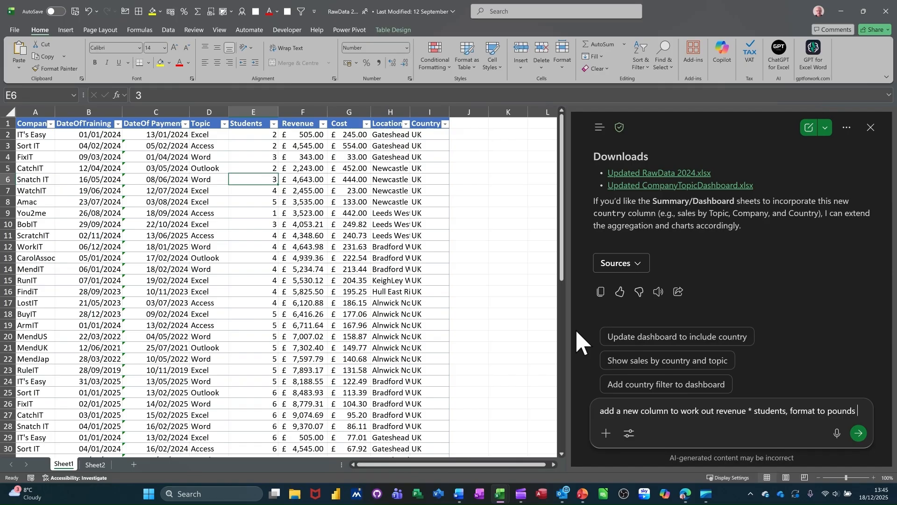
type("format the table as a table")
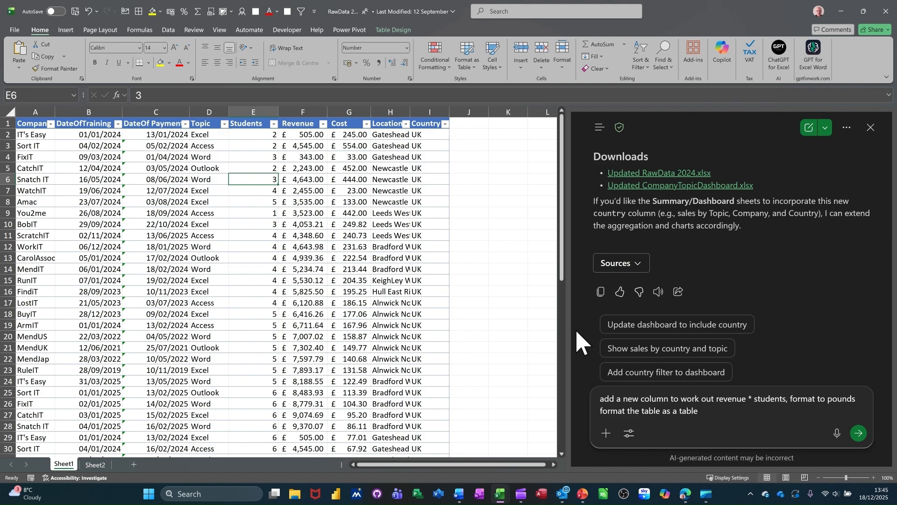
key("Return")
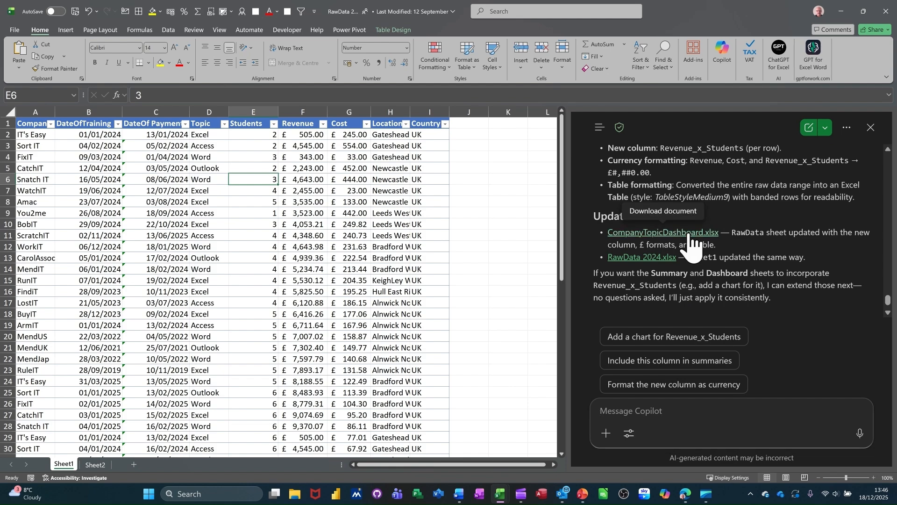
Download and open the updated CompanyTopicDashboard.xlsx and fit column K on the RawData sheet to its contents
left_click(690, 235)
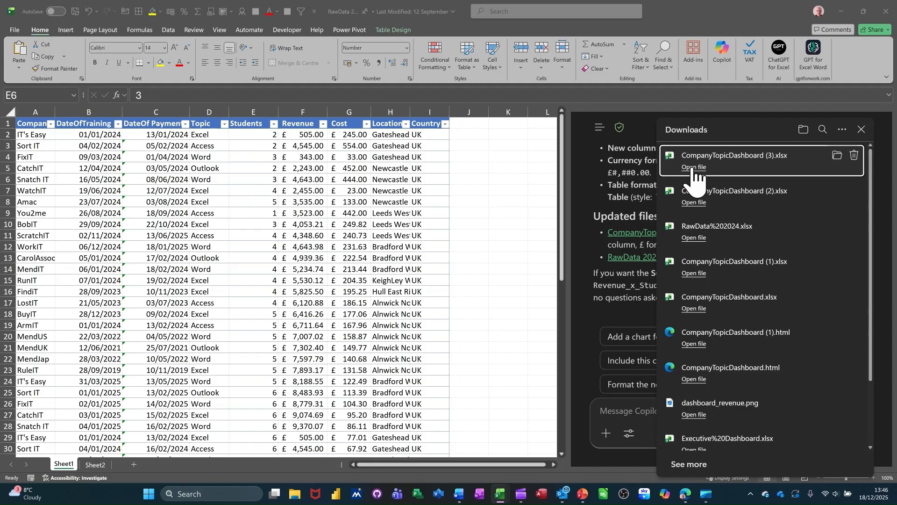
left_click(694, 168)
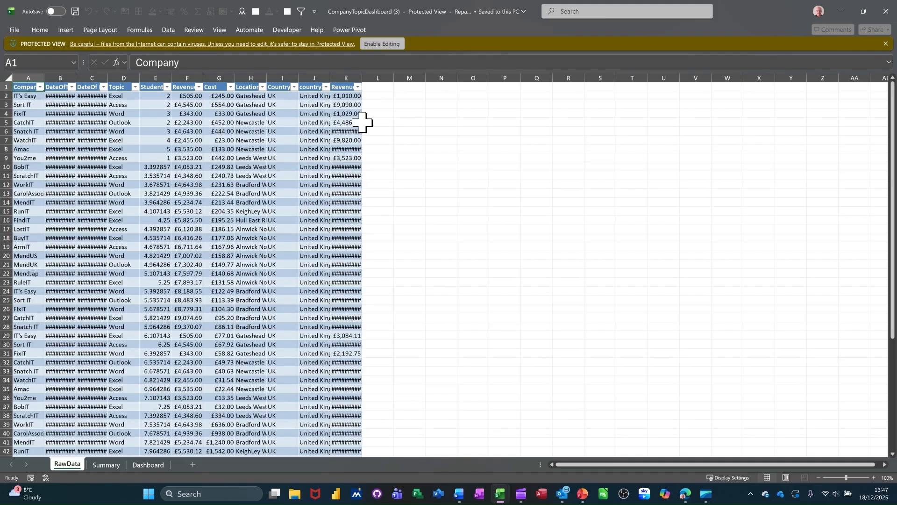
double_click(363, 78)
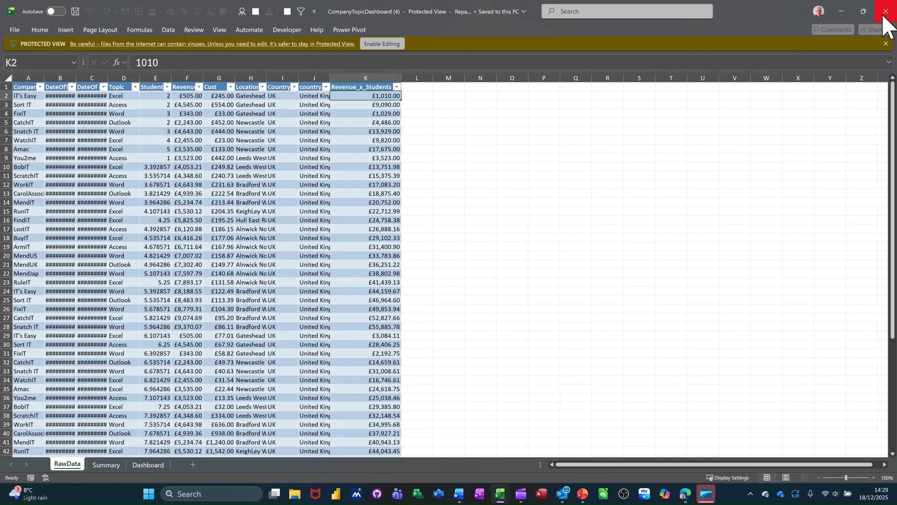
Check cells K5 and K2 in the Revenue_x_Students column for a formula and close the workbook
left_click(373, 123)
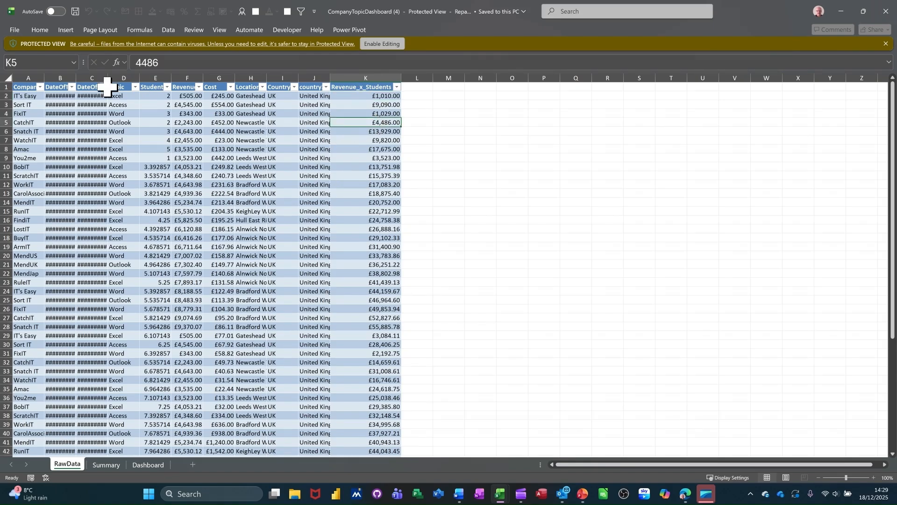
left_click(361, 95)
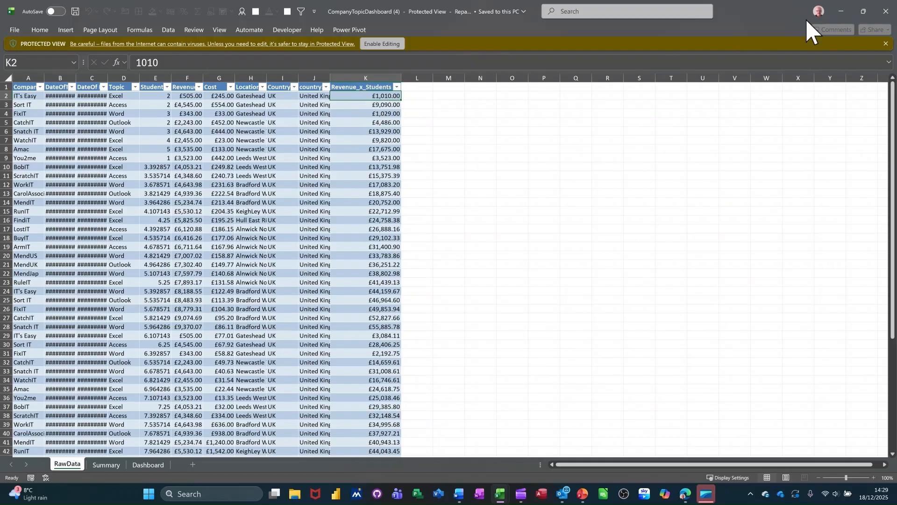
left_click(885, 11)
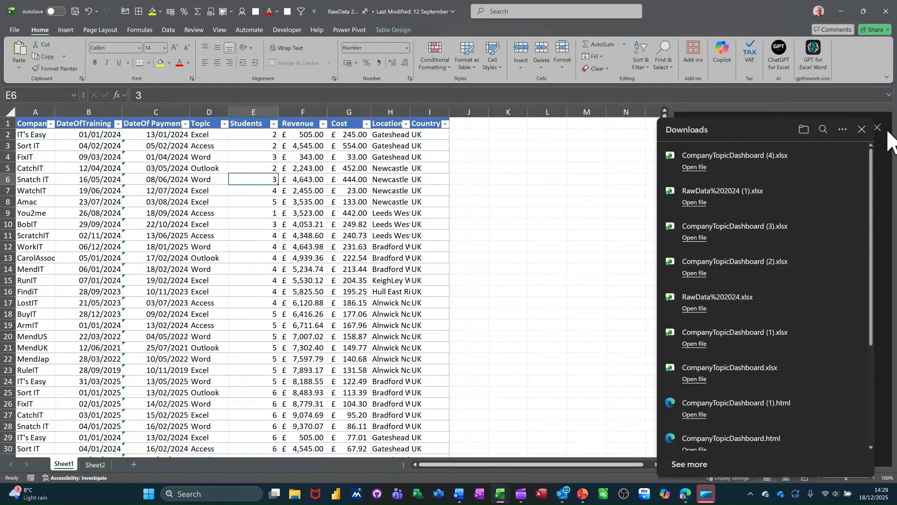
Dismiss the downloads list and send Copilot the prompt "I need the formula to be active and dynamic"
left_click(782, 431)
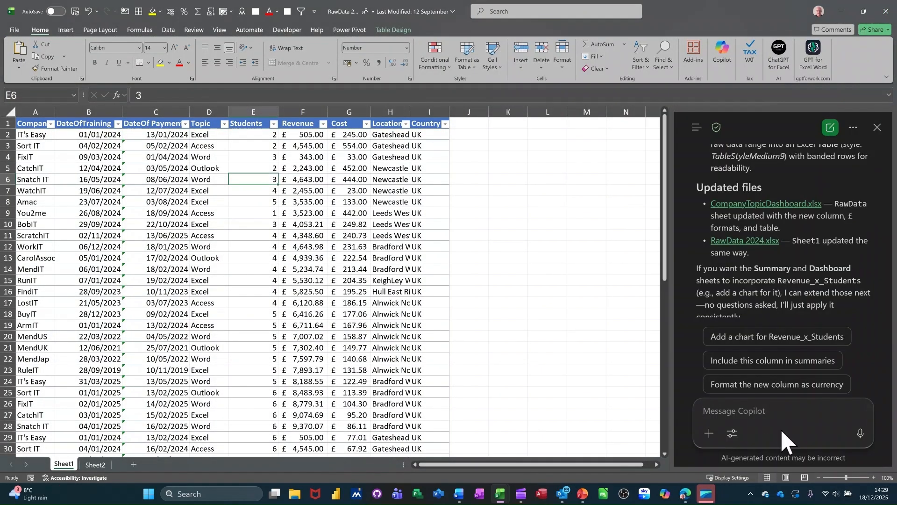
type("I n")
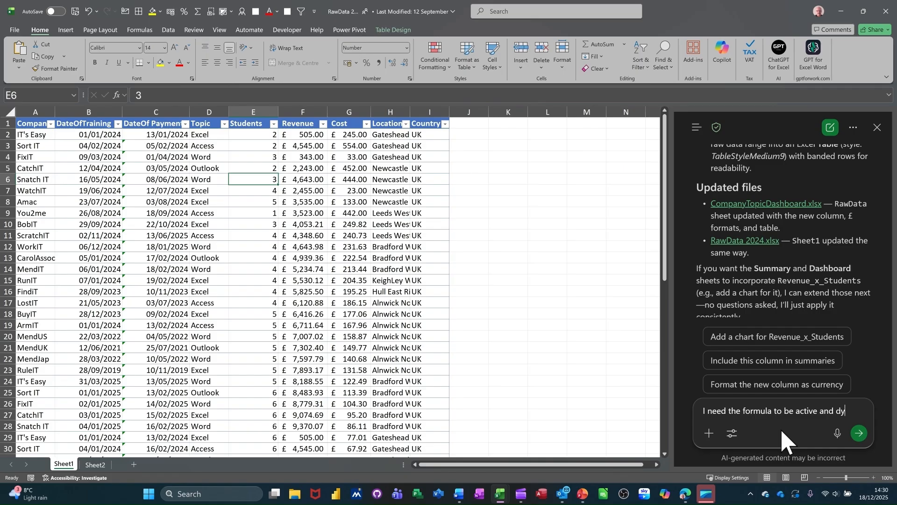
type("c")
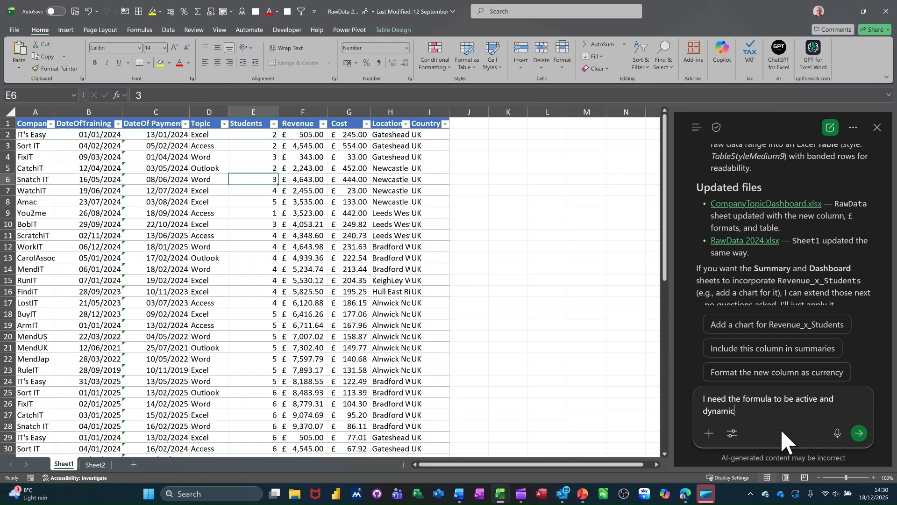
key("Return")
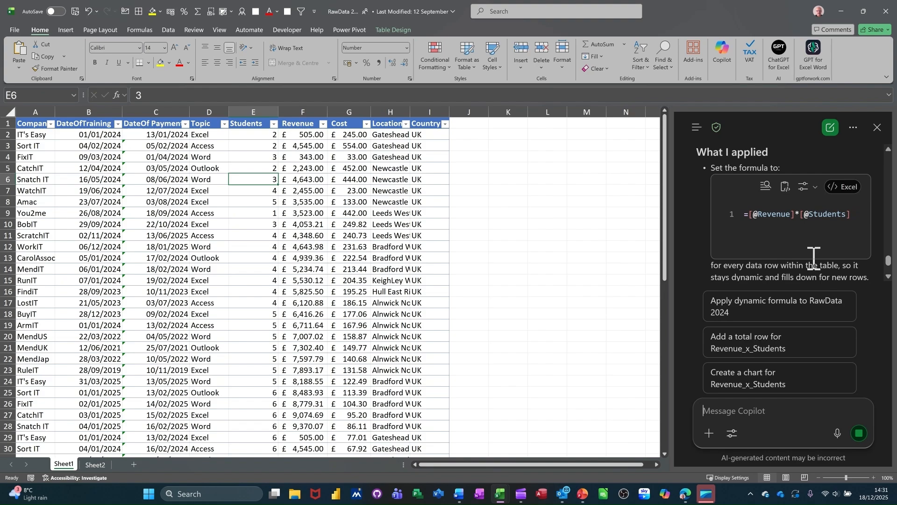